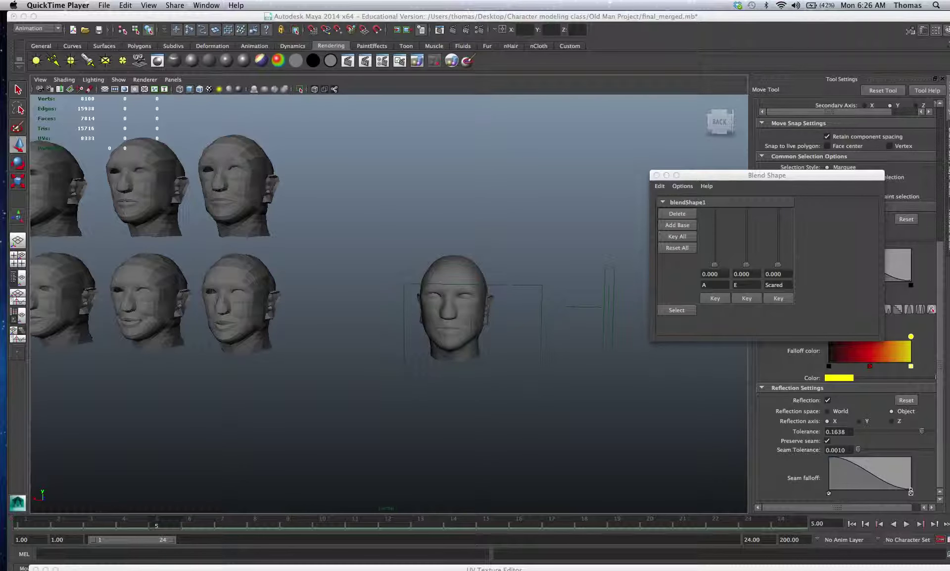
- Shift the Maya window right to reveal the voice audio files on the desktop
drag(153, 19, 203, 20)
click(43, 27)
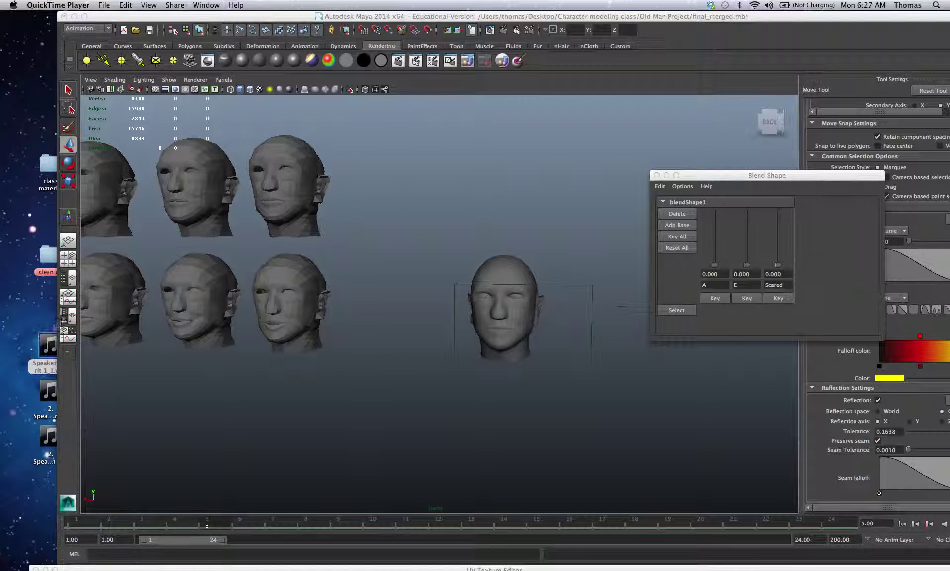
drag(232, 22, 247, 21)
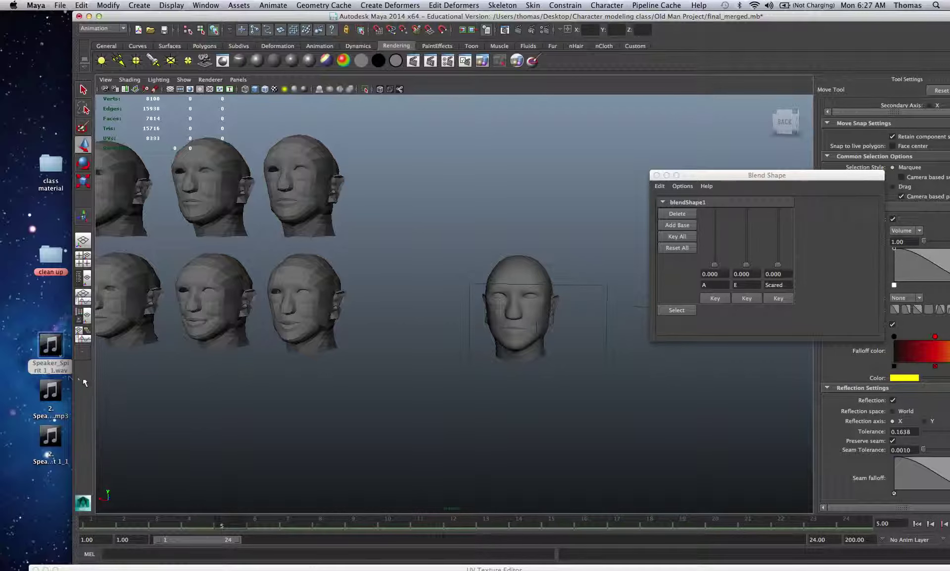
- Drop the MP3 voice file onto Maya's timeline, which Maya refuses
click(50, 352)
click(48, 393)
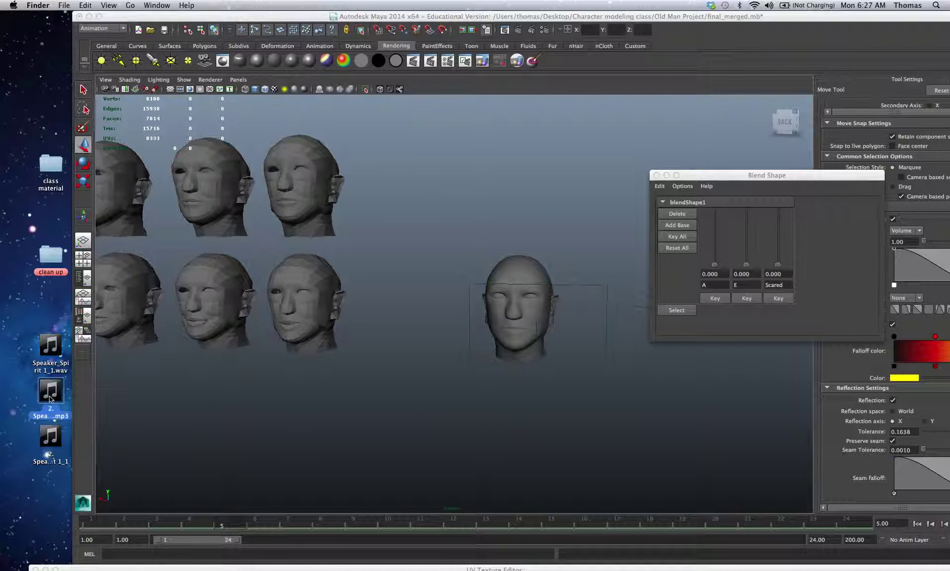
drag(50, 394, 197, 522)
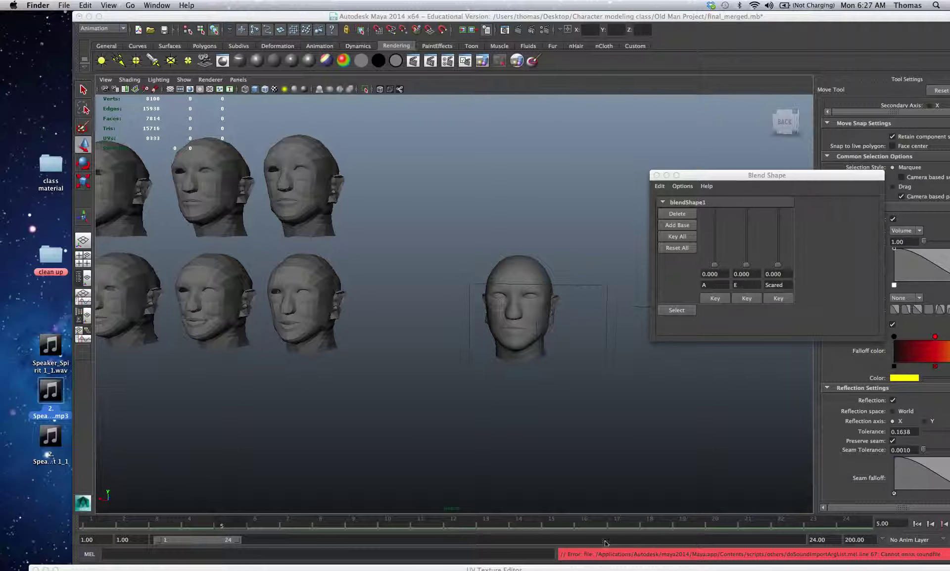
- Remove the '2. ' prefix to rename the MP3 'Speaker_Spirit 1_1.mp3', then select the WAV file
click(50, 415)
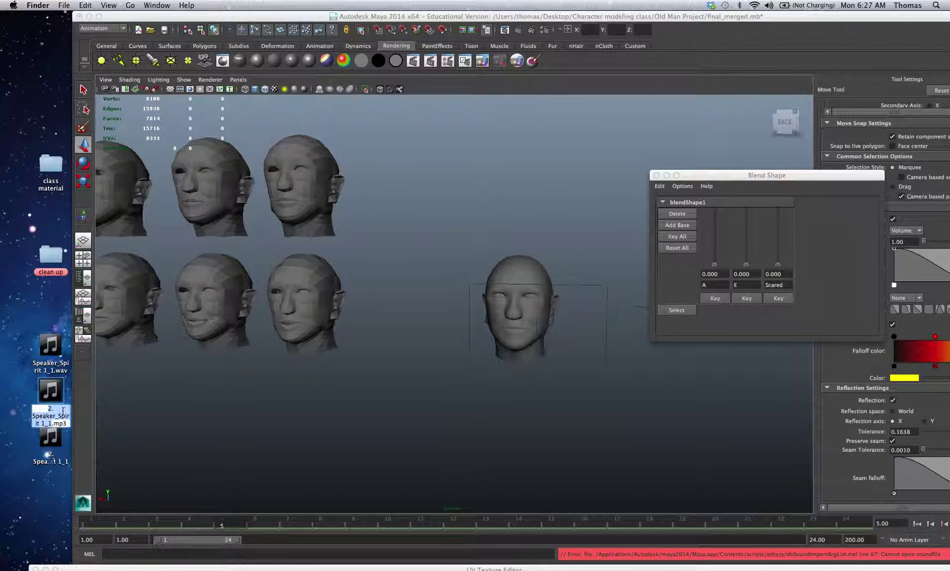
click(33, 418)
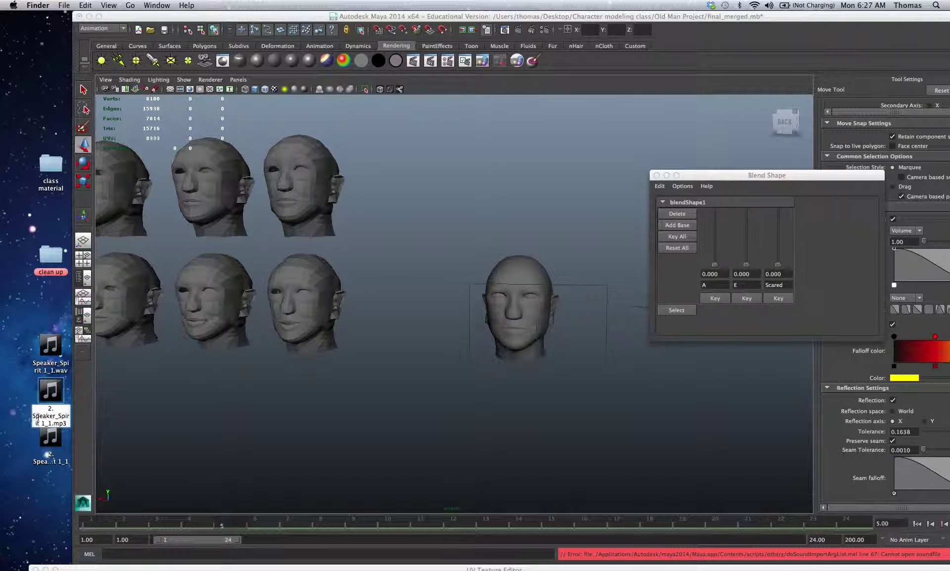
key(BackSpace)
key(BackSpace)
key(BackSpace)
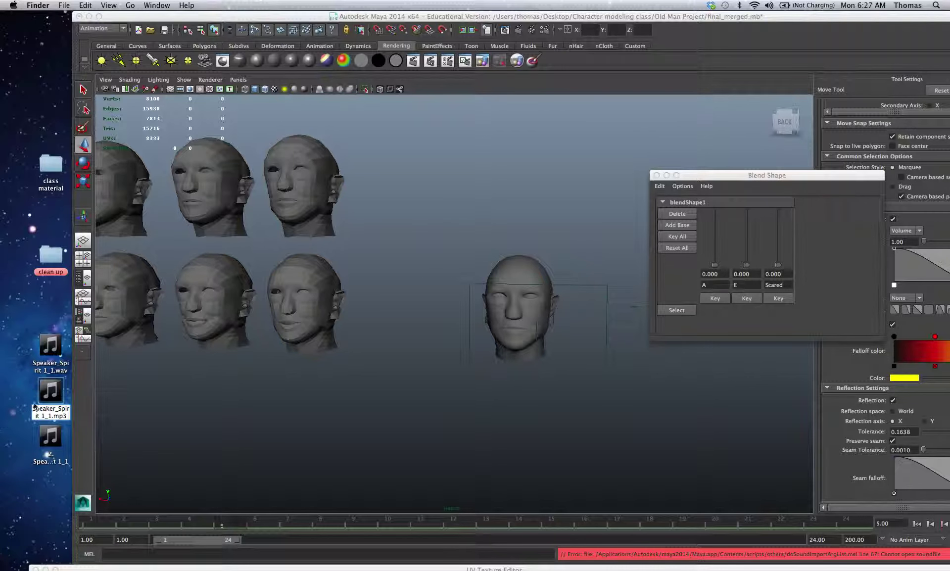
click(27, 399)
click(53, 349)
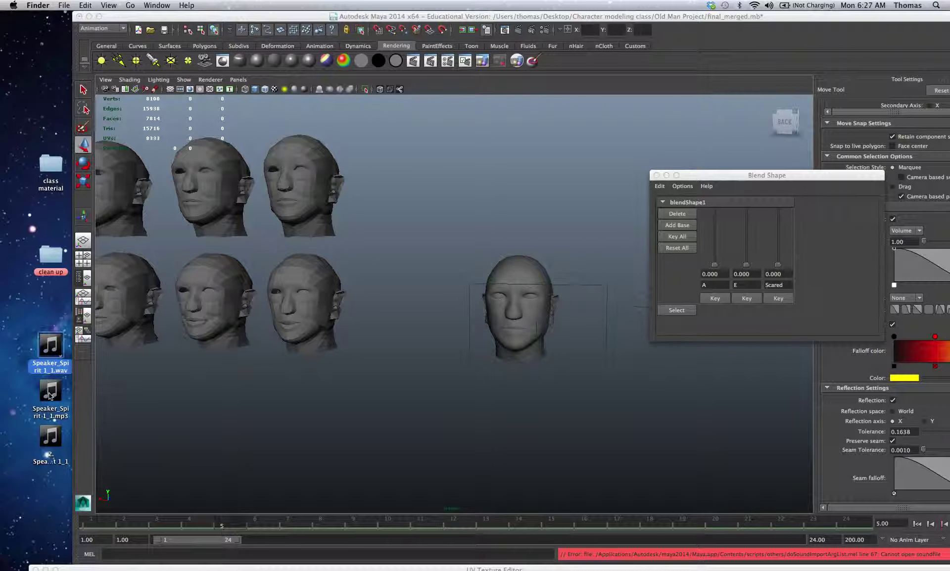
click(49, 394)
click(53, 347)
- Import Speaker_Spirit_1_1.wav onto the timeline and set the end time to 100
drag(53, 346, 136, 521)
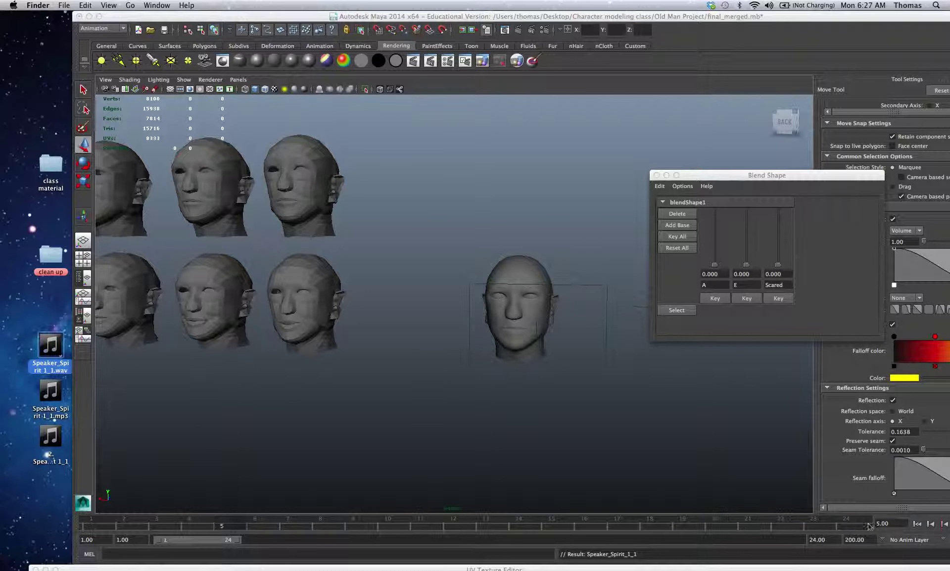
click(832, 539)
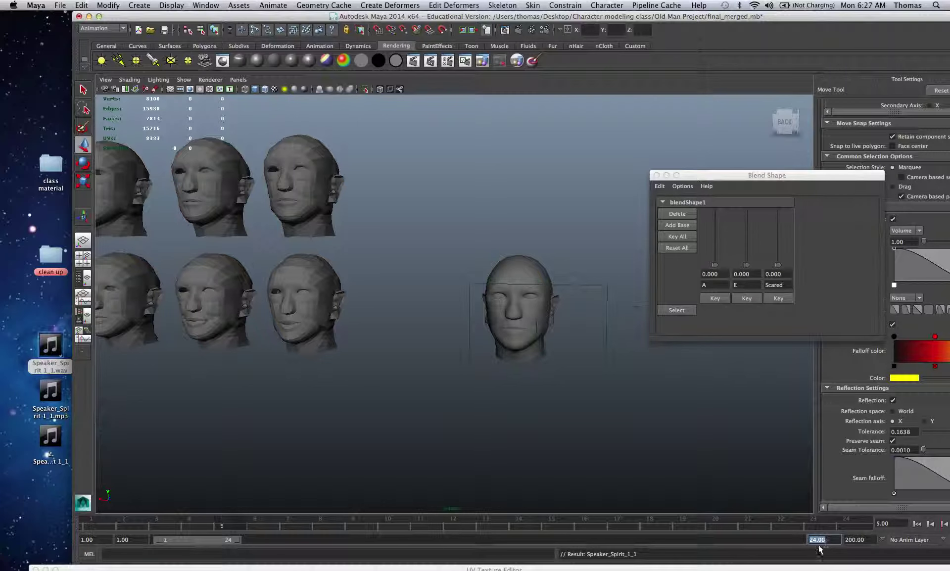
text(100)
key(Return)
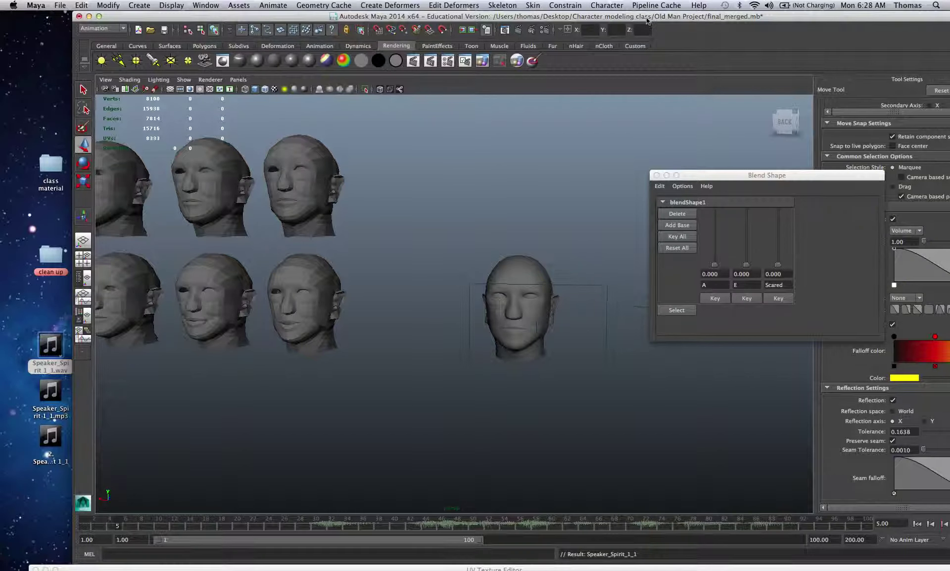
- Move the window back left, play the voice track, and scrub to frame 28
drag(649, 16, 572, 14)
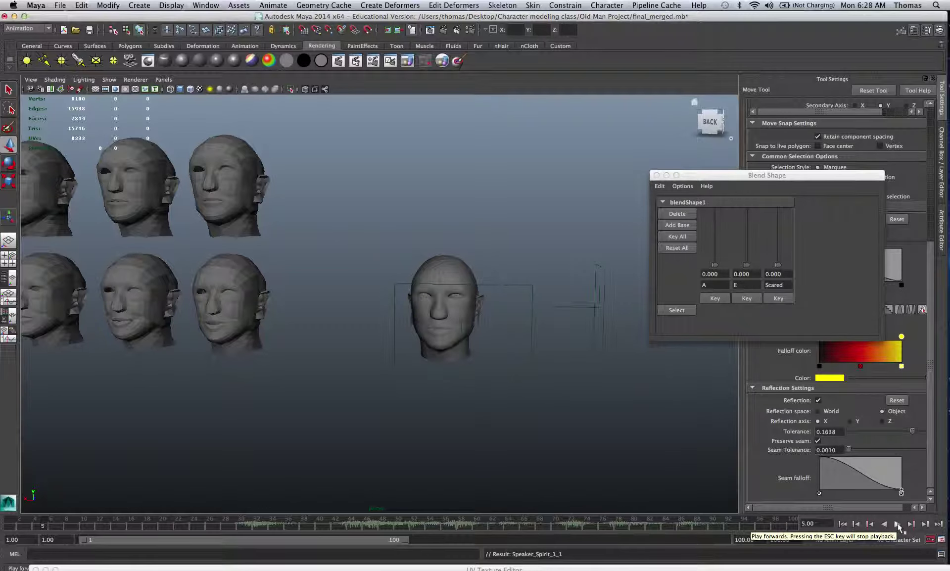
click(897, 524)
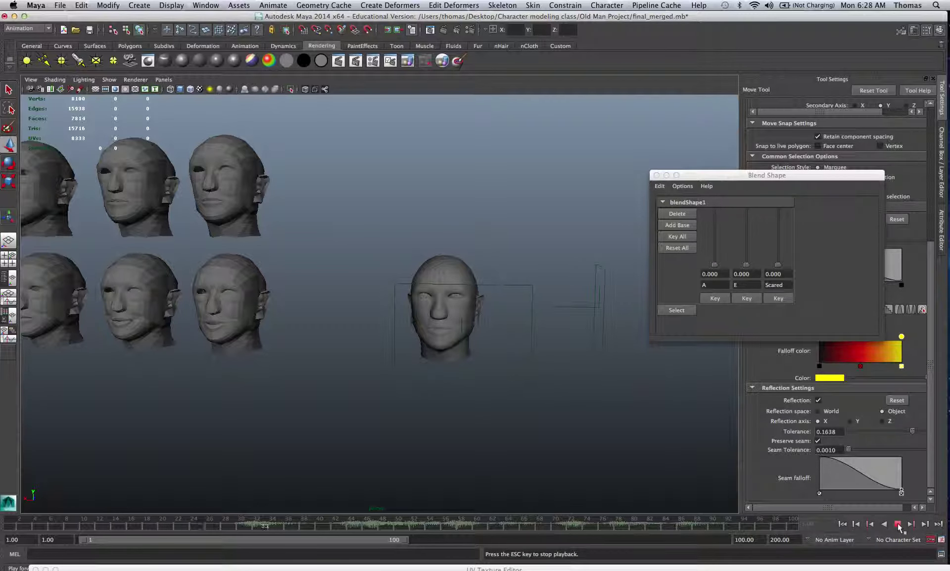
click(898, 524)
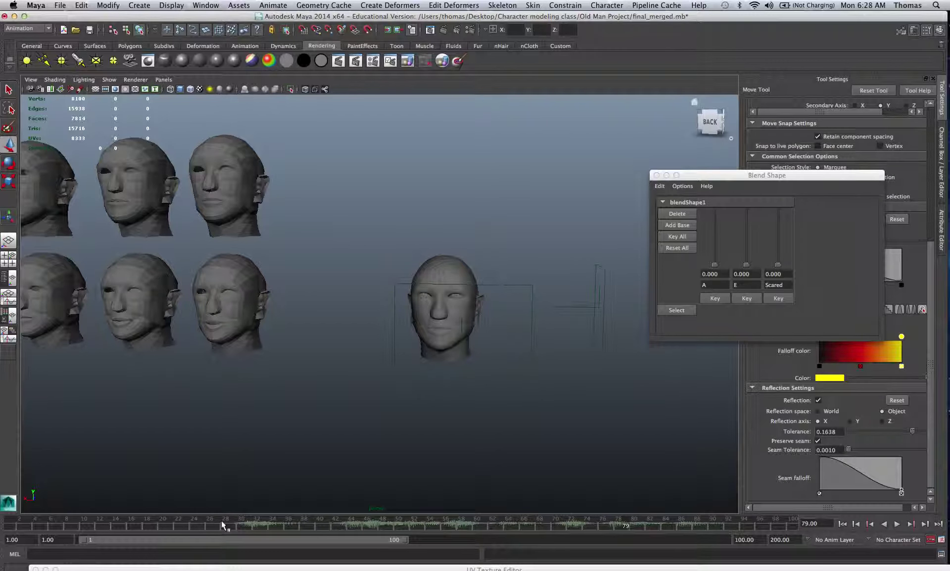
key(alt+v)
mouse_move(186, 525)
mouse_down()
mouse_move(277, 526)
mouse_move(224, 526)
mouse_up()
- Select the centre head, frame it with F, then deselect it
click(457, 265)
key(f)
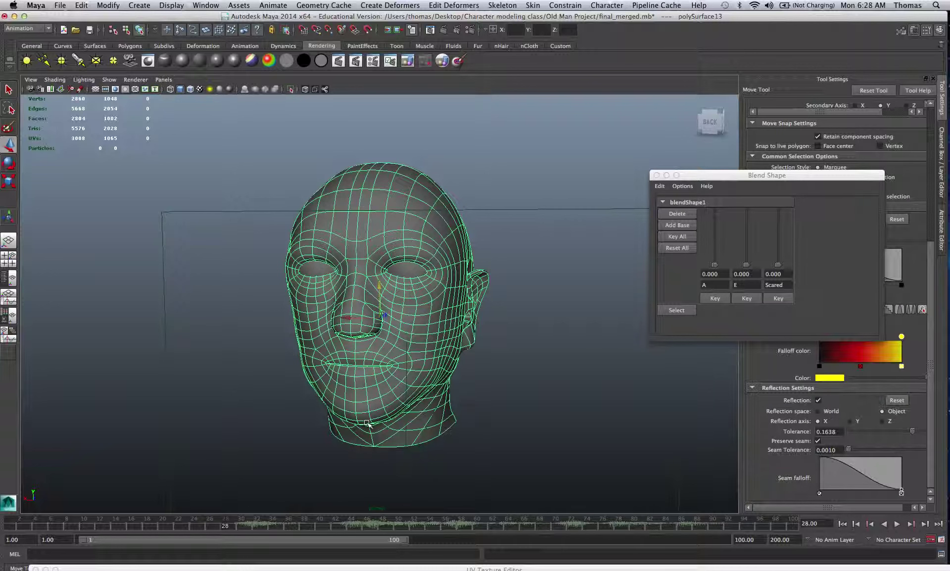
click(508, 367)
- Reselect the head mesh, turn smooth mesh preview back on, and orbit closer
click(390, 409)
key(1)
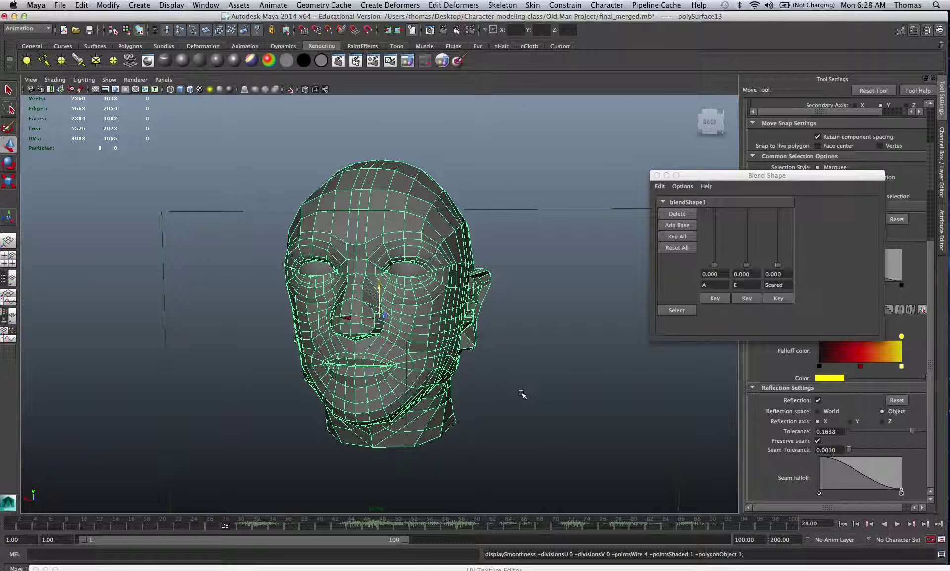
key(3)
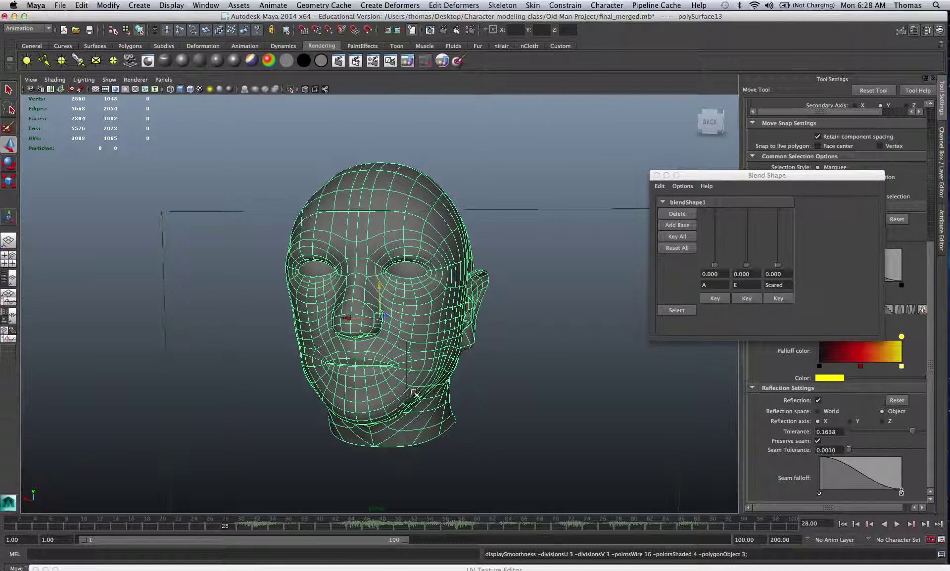
alt+drag(409, 393, 398, 410)
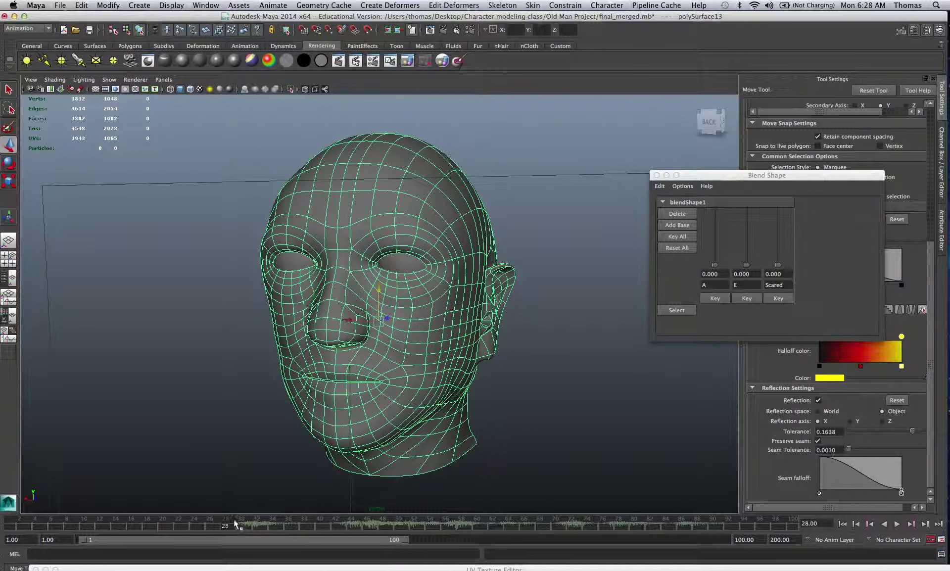
- Key all weights at zero on frame 27, then raise A to 0.835, E and Scared
drag(228, 526, 225, 525)
click(686, 240)
drag(243, 530, 260, 527)
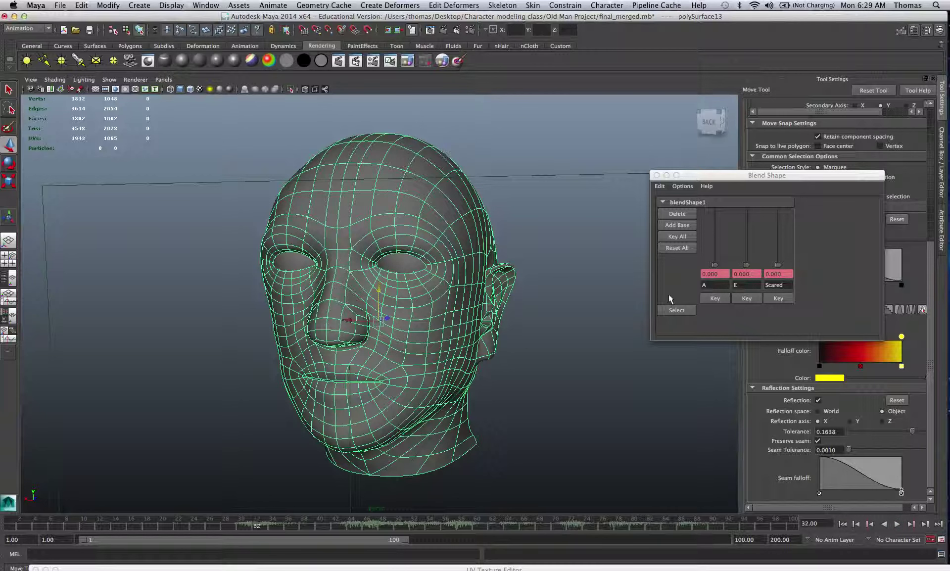
drag(714, 264, 715, 219)
drag(747, 265, 748, 231)
drag(779, 261, 780, 241)
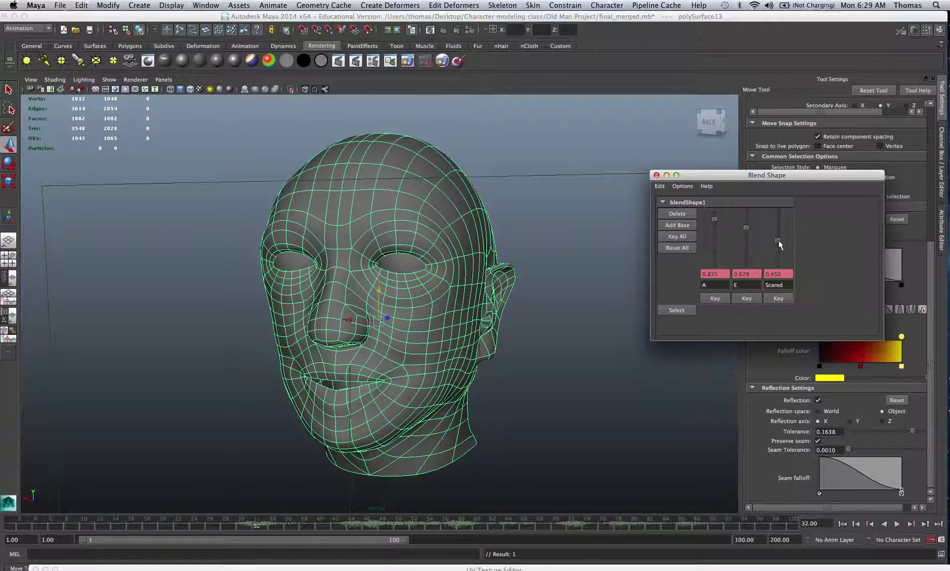
- Play back, scrub to around frame 34, and lower A almost to zero
click(270, 531)
key(alt+v)
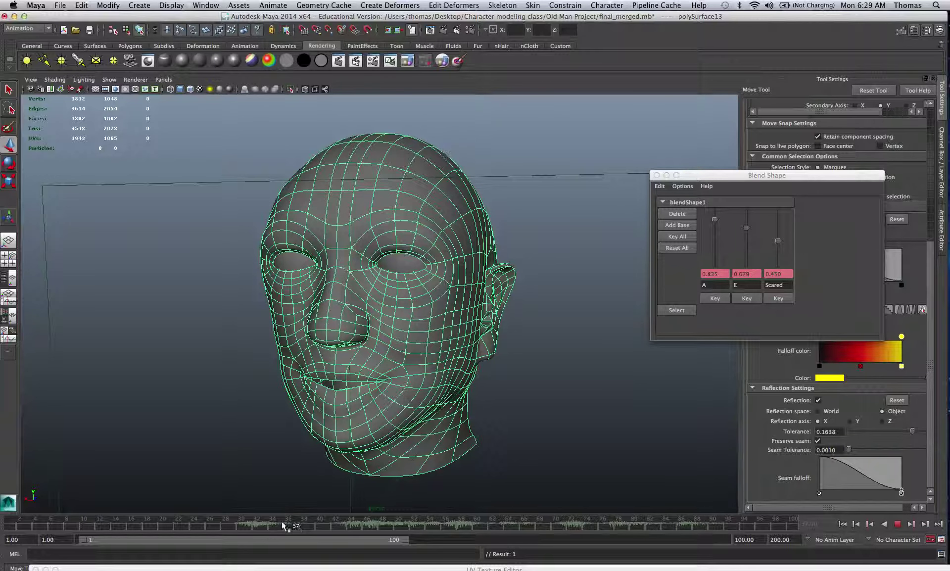
mouse_move(278, 527)
mouse_down()
mouse_move(253, 526)
mouse_move(266, 526)
mouse_up()
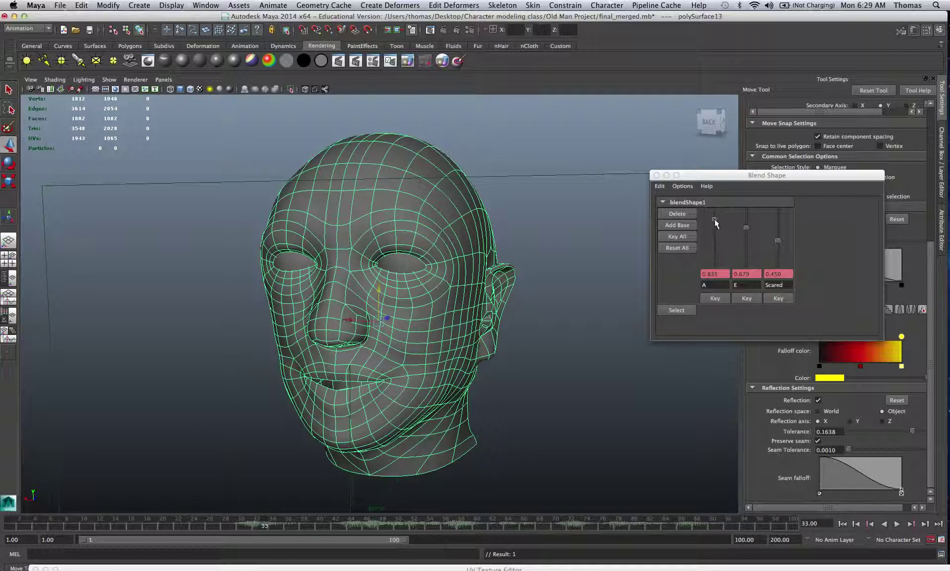
drag(715, 220, 714, 252)
- At frame 37, bring the A, E and Scared weights back to 0.000
click(683, 238)
click(293, 526)
key(alt+v)
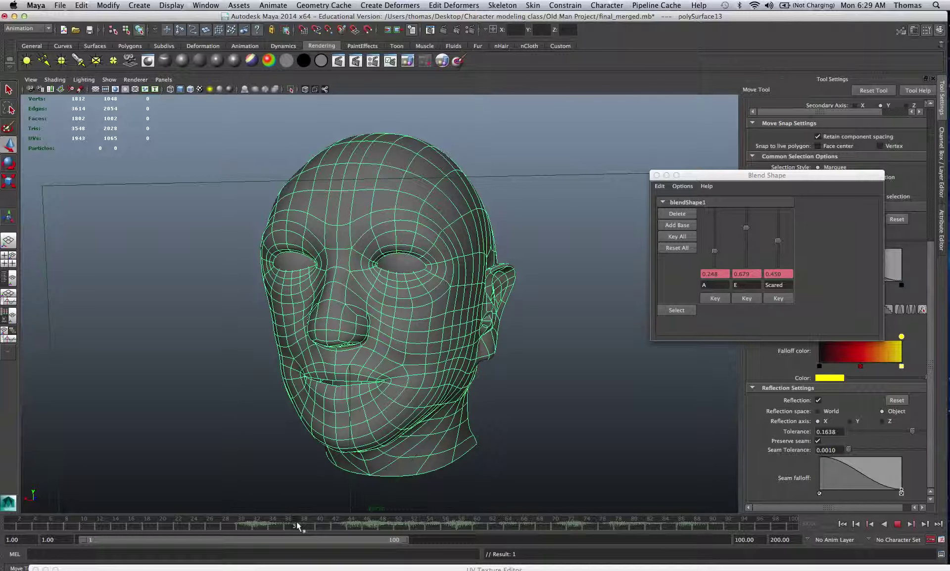
drag(297, 525, 296, 526)
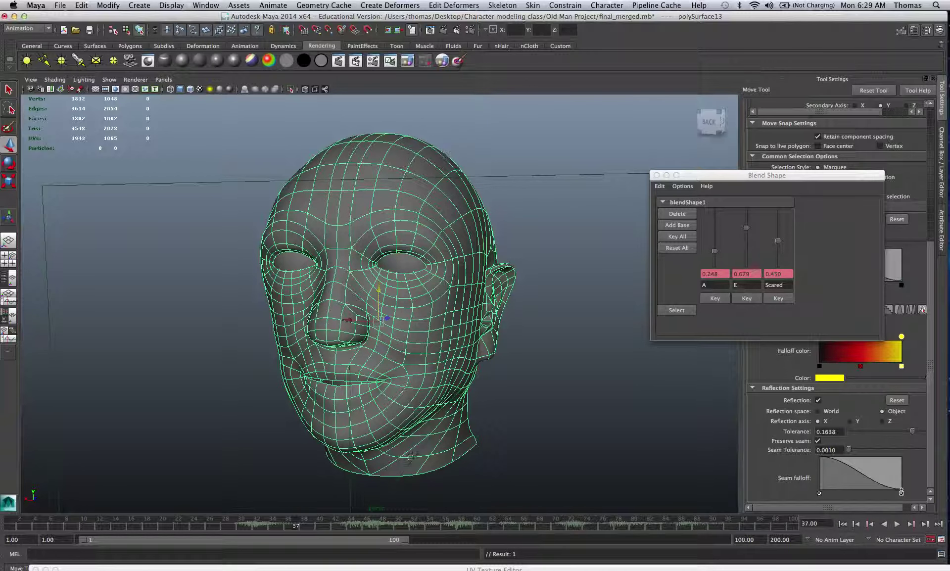
drag(714, 252, 715, 277)
drag(746, 228, 779, 277)
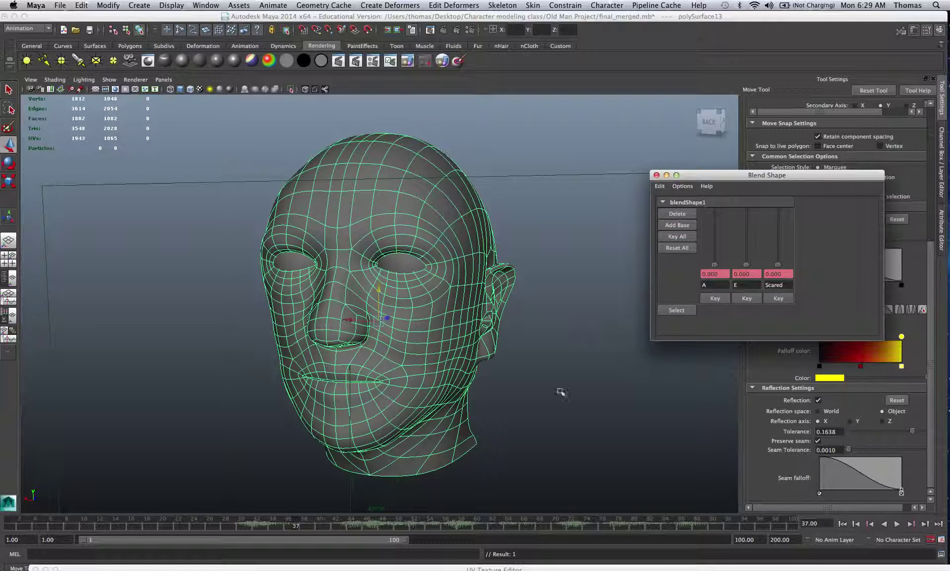
- Play the voice track, stop it, and key the weights at frame 41
click(290, 526)
key(alt+v)
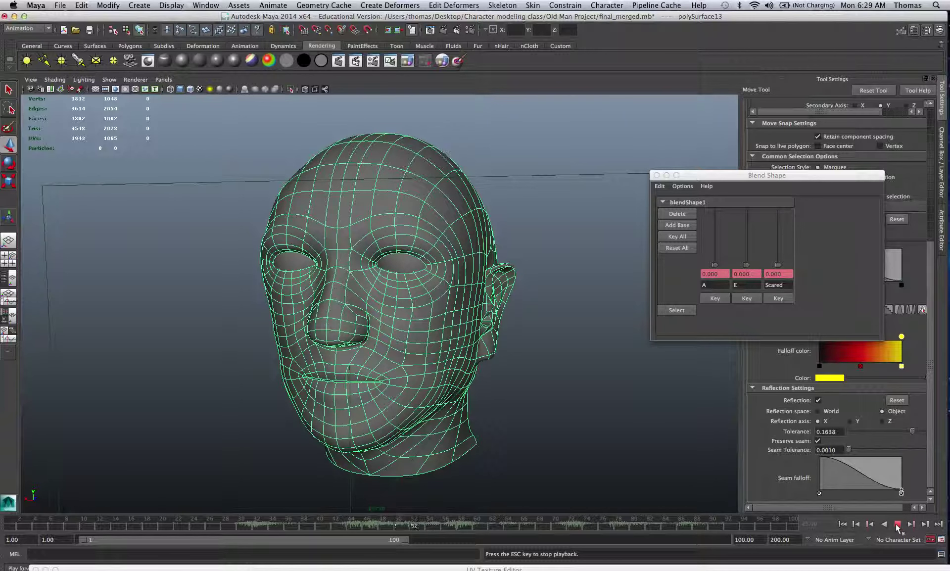
click(898, 525)
click(226, 525)
key(alt+v)
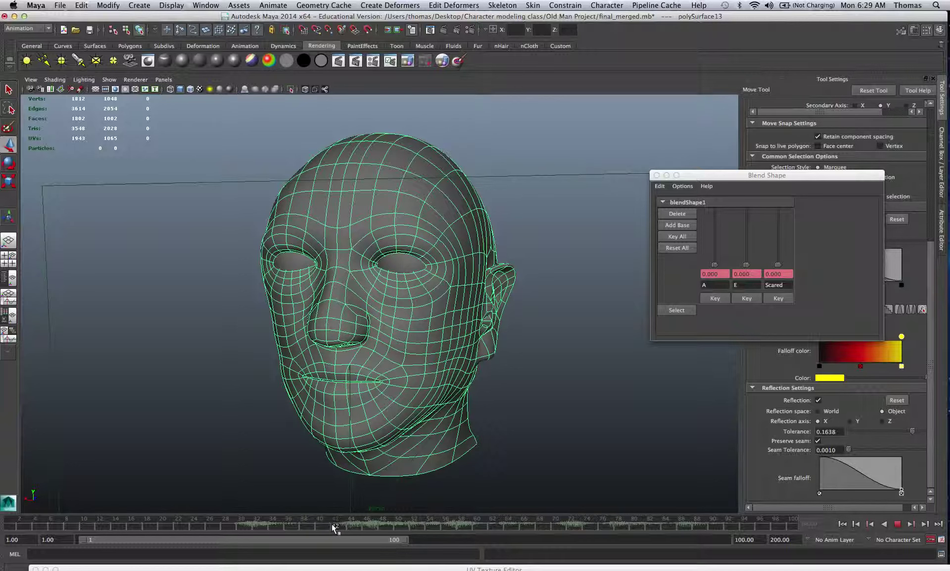
key(Escape)
click(325, 522)
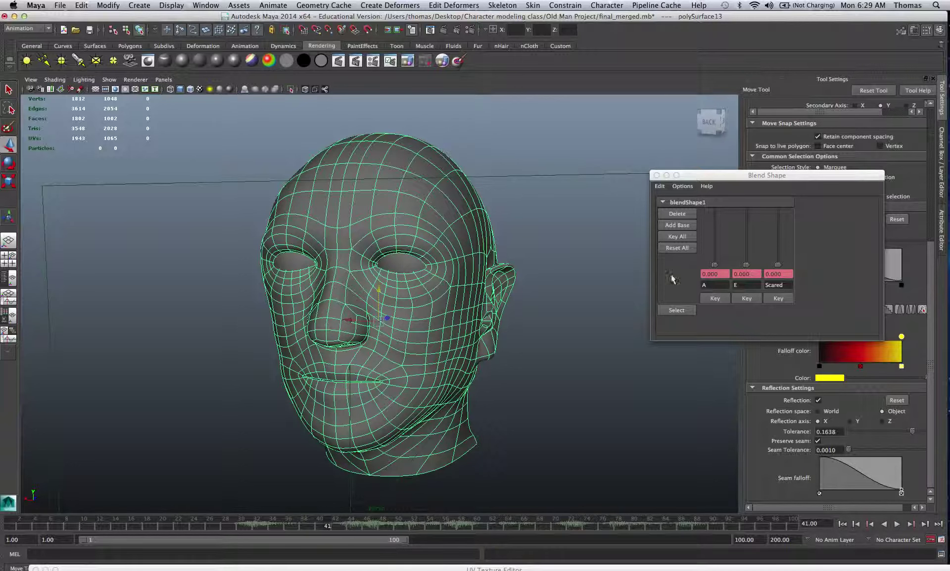
click(681, 240)
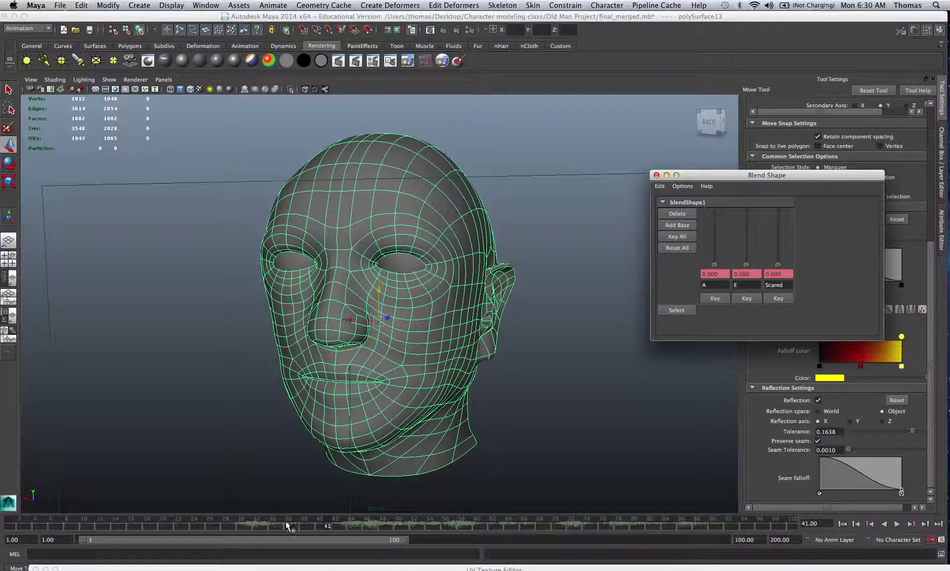
- At frame 45, set A to 1.000 and raise Scared slightly
click(352, 525)
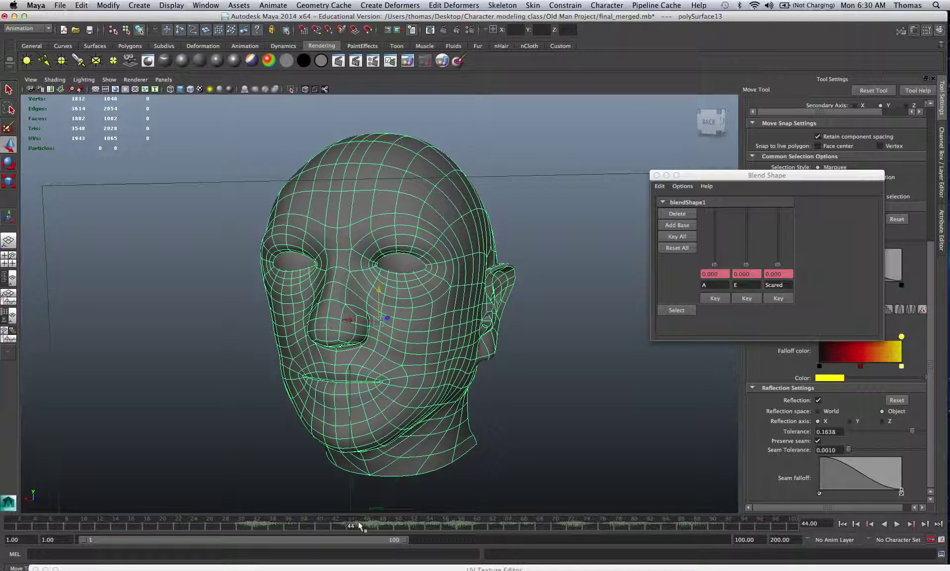
click(359, 526)
drag(715, 265, 714, 201)
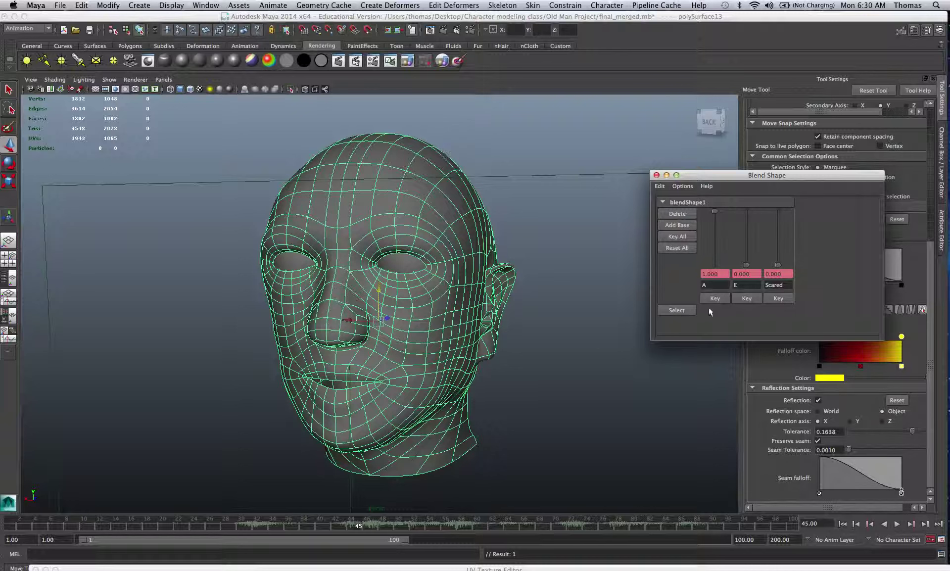
drag(779, 268, 779, 259)
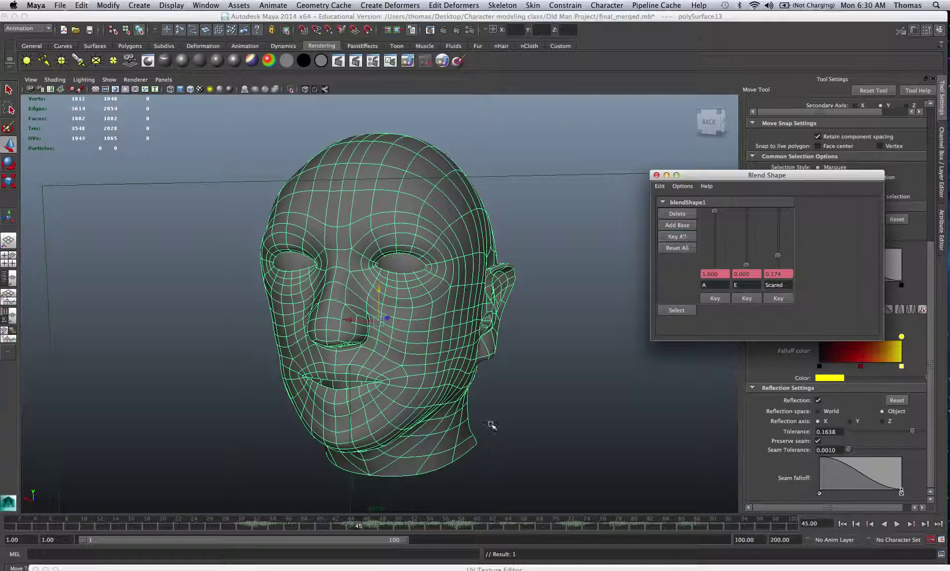
- At frame 47, pose A 0.000, E 1.000, Scared 0.422, then resume playback
click(377, 525)
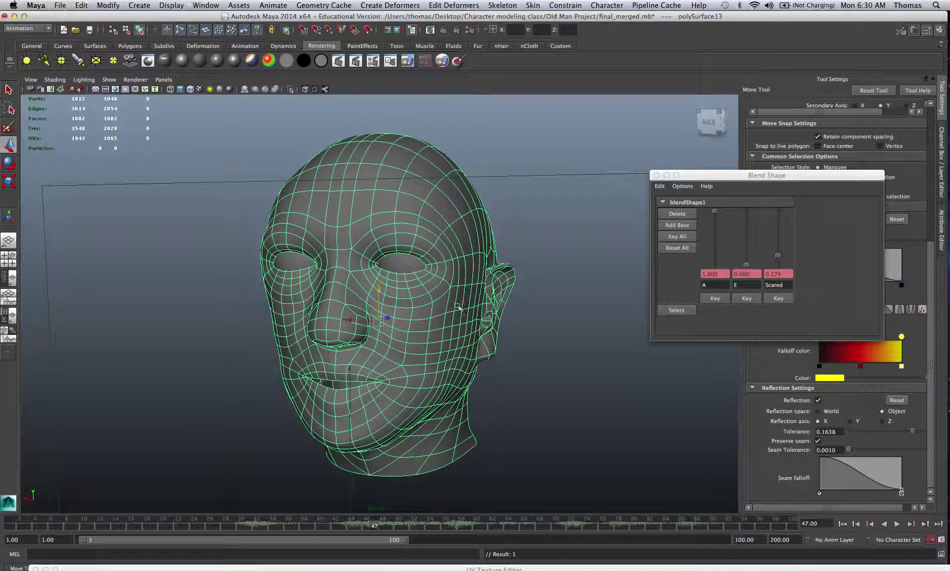
drag(714, 211, 744, 197)
drag(778, 255, 778, 241)
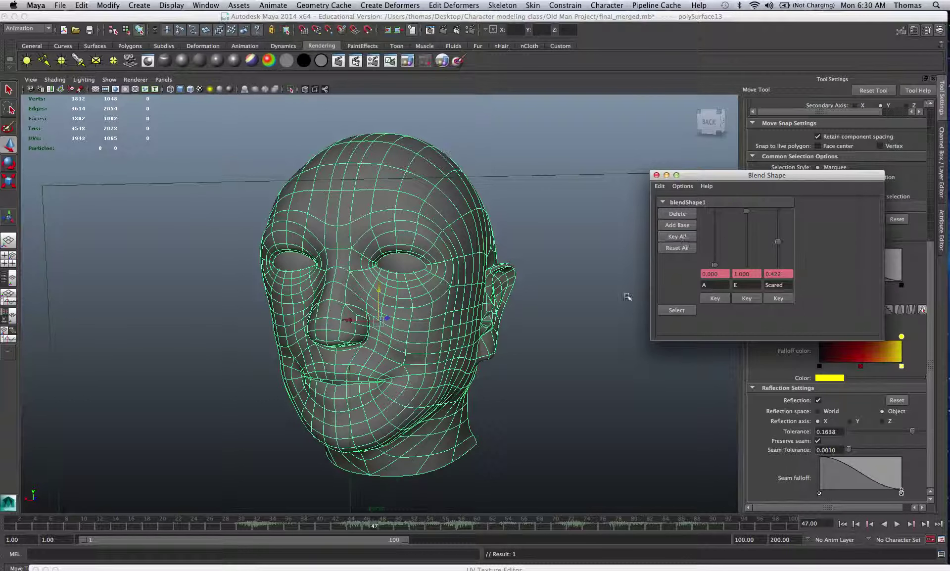
click(359, 524)
key(alt+v)
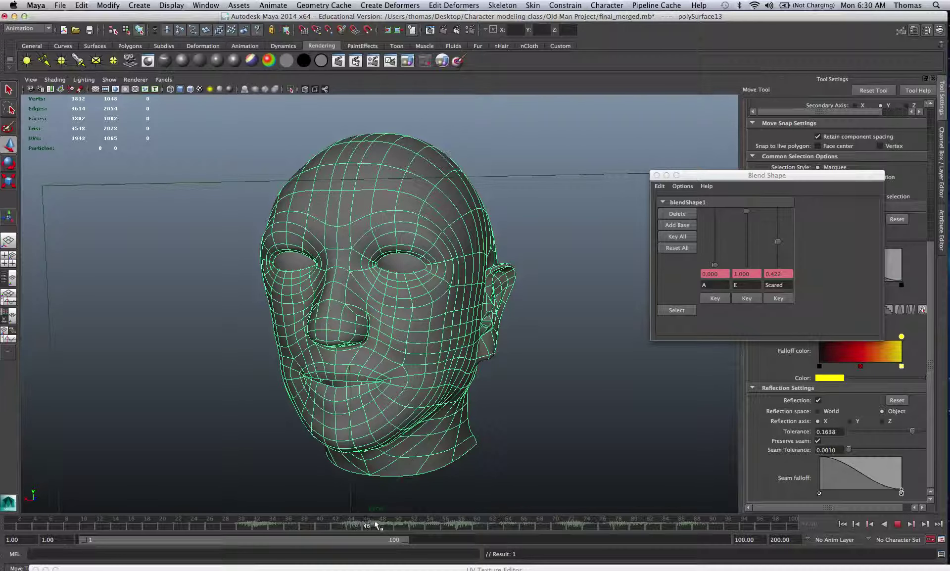
- Stop at frame 49, drop the E weight to zero, and resume playback
click(391, 521)
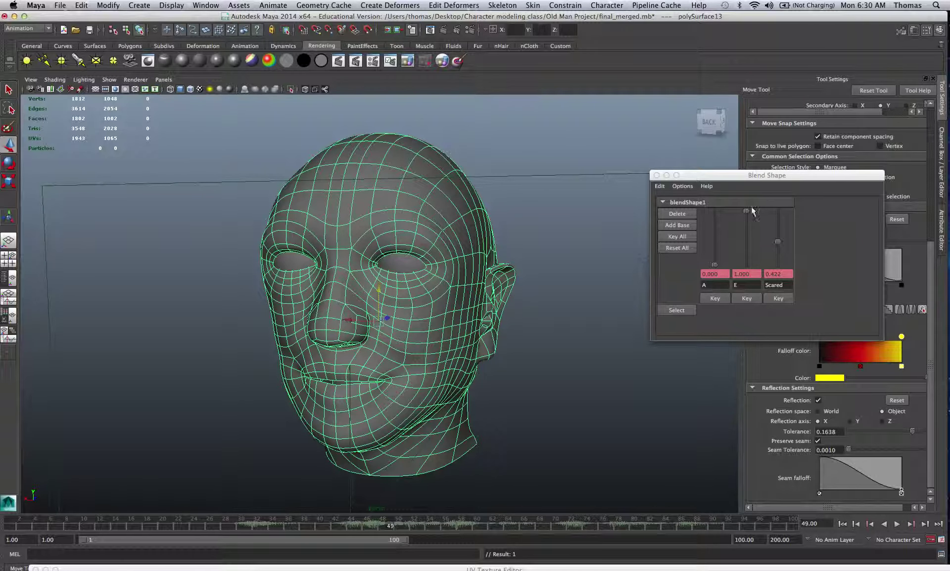
drag(746, 212, 778, 266)
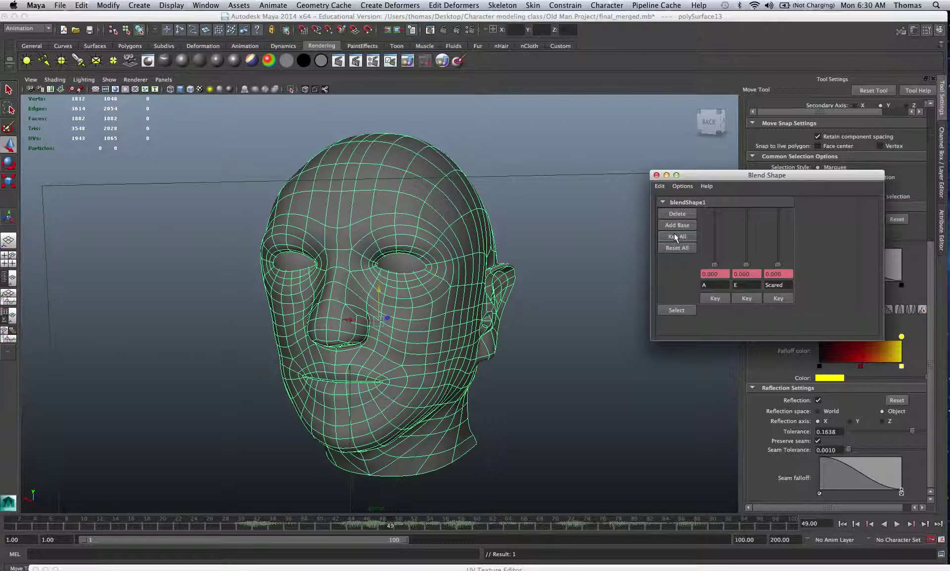
click(390, 522)
key(alt+v)
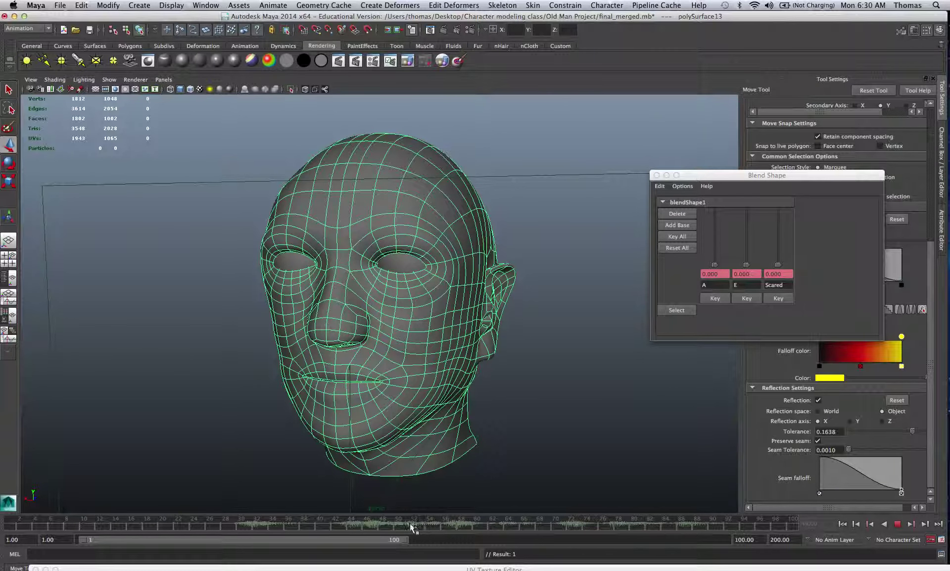
- At frame 52 open the mouth with A 0.578 and slight E, then zero A at frame 55
click(410, 524)
drag(713, 261, 715, 233)
drag(747, 266, 747, 256)
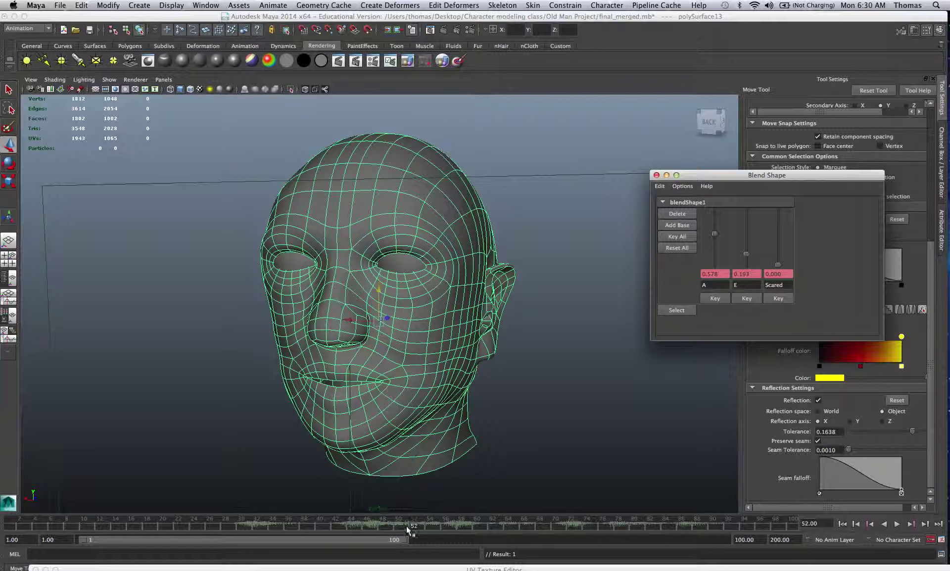
drag(399, 523, 438, 523)
drag(714, 235, 747, 275)
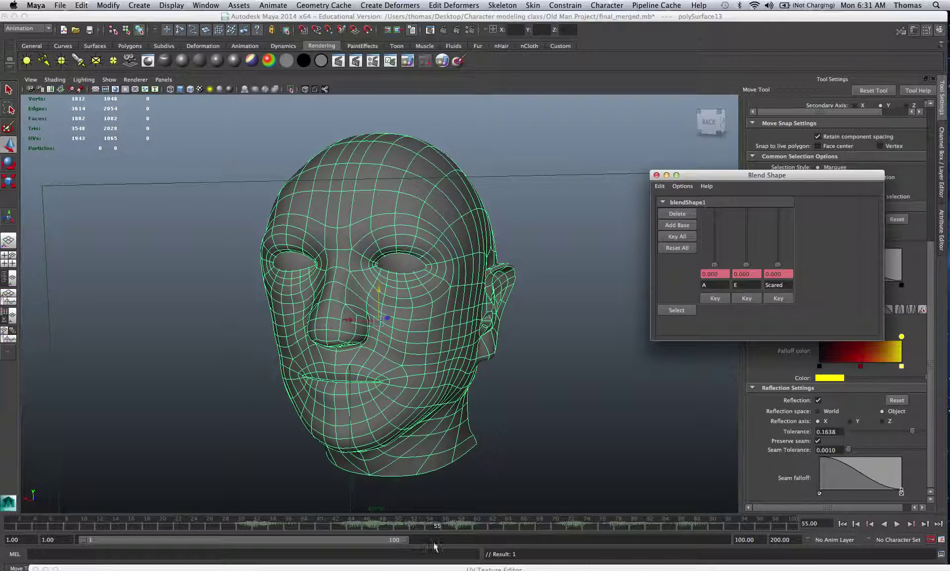
- Stop at frame 58 and push A and E to 1.000 and Scared up
click(448, 525)
key(alt+v)
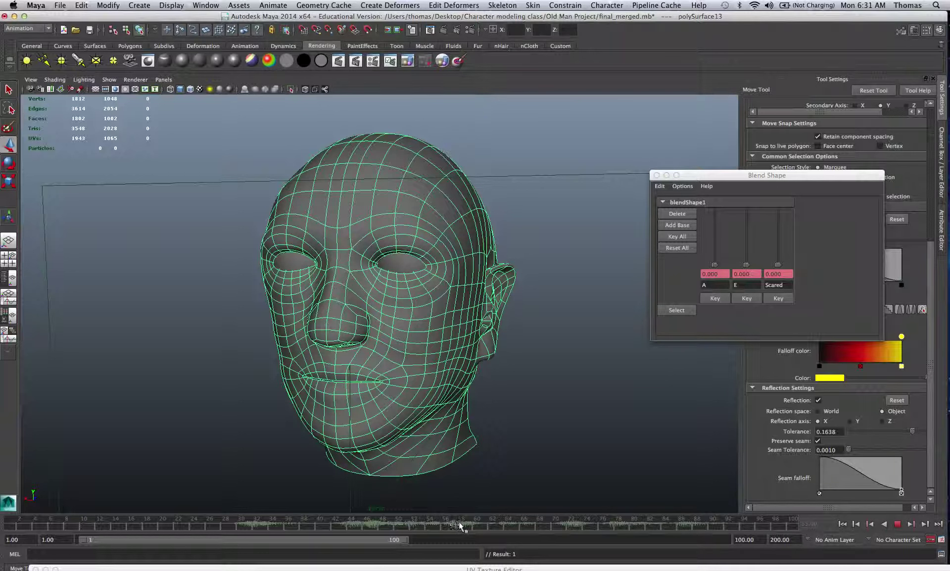
click(458, 523)
drag(715, 266, 715, 207)
drag(746, 265, 744, 203)
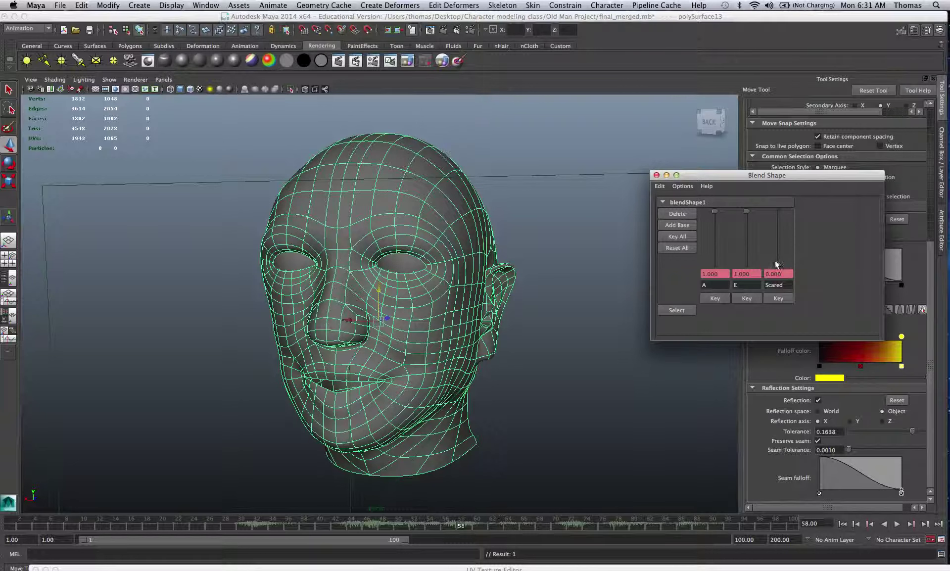
drag(777, 261, 778, 220)
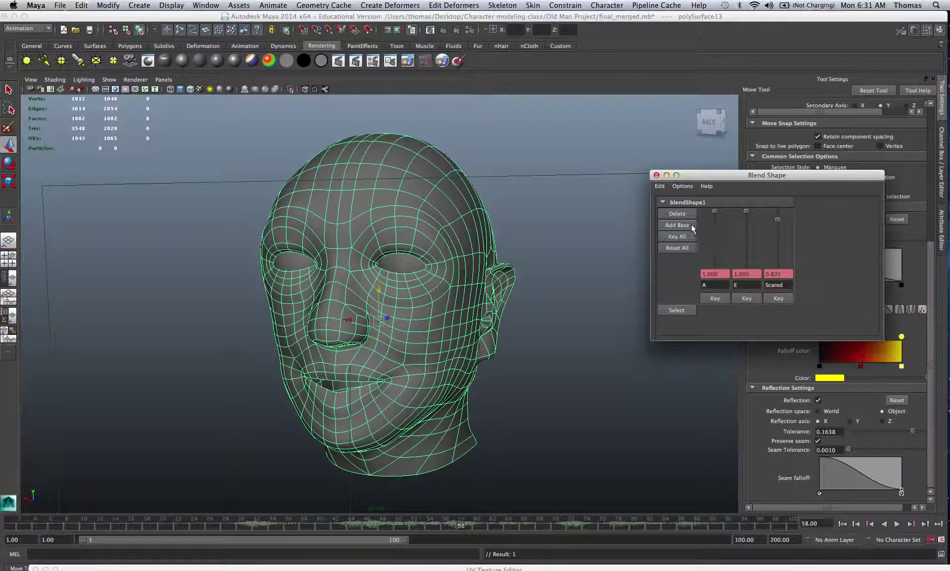
- At frame 62 ease to A 0.450, E 0.330, Scared 0.523, then zero A and E at 64
click(465, 524)
key(alt+v)
mouse_move(491, 528)
mouse_down()
mouse_move(443, 526)
mouse_move(502, 528)
mouse_move(493, 525)
mouse_up()
drag(716, 213, 717, 240)
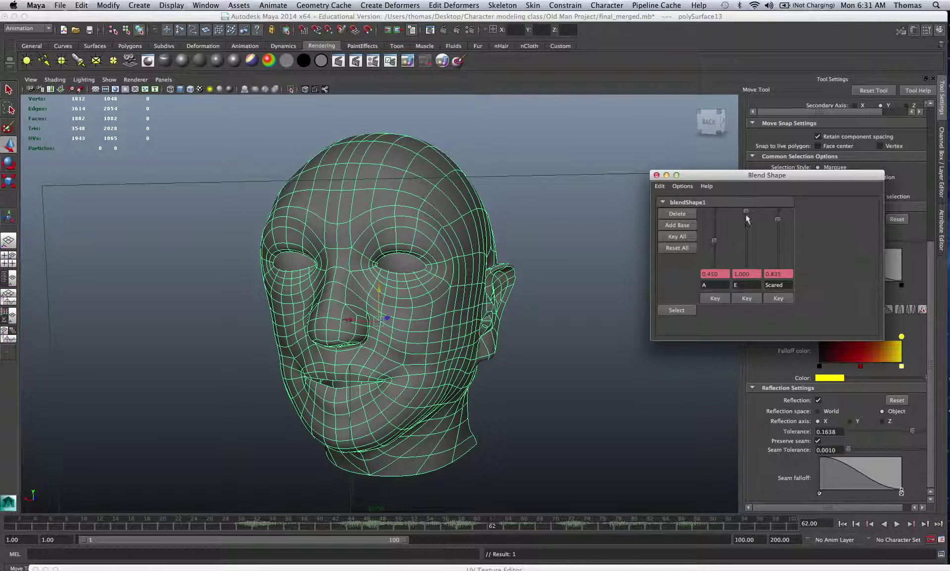
drag(750, 212, 778, 237)
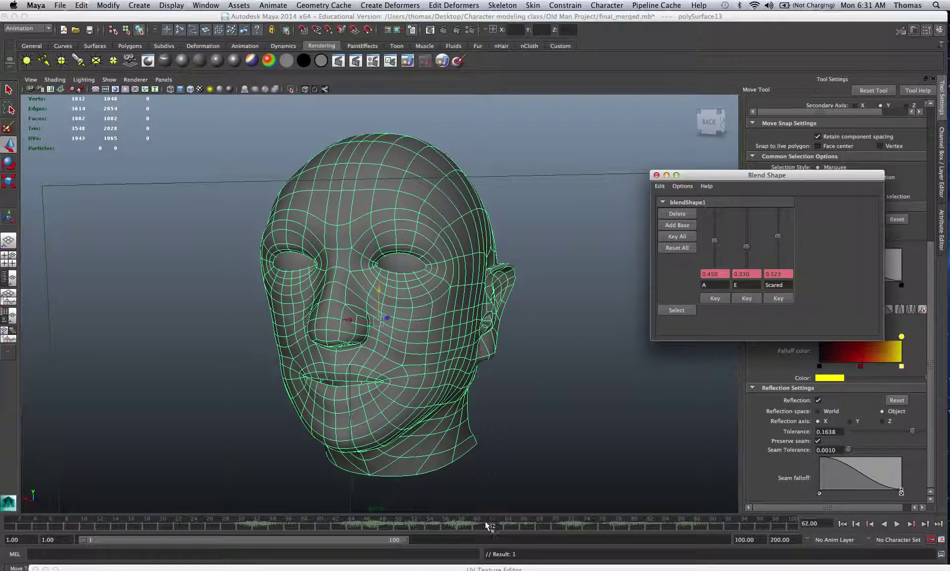
drag(485, 521, 507, 524)
drag(714, 241, 778, 265)
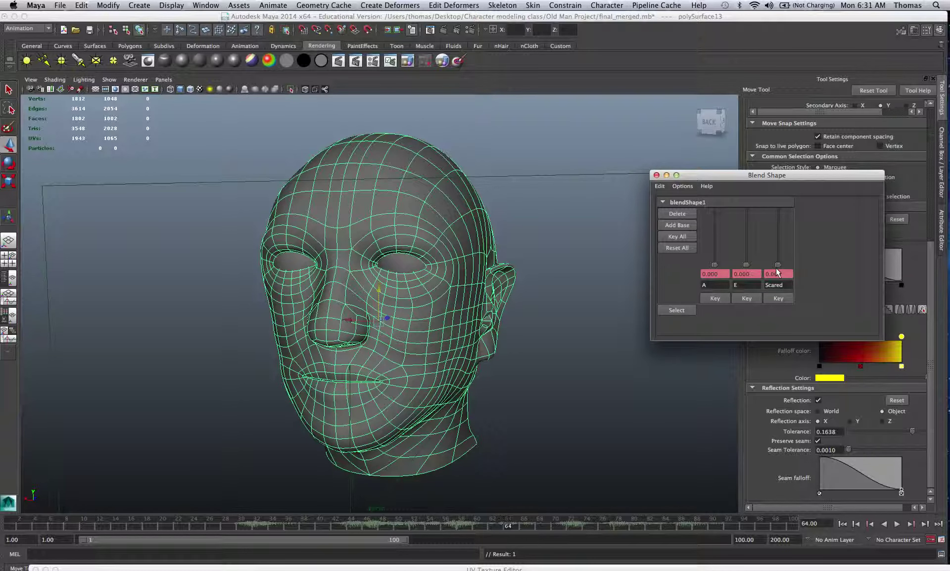
- Key all blend-shape weights, then play from the start and stop at frame 88
click(682, 236)
click(843, 524)
click(897, 524)
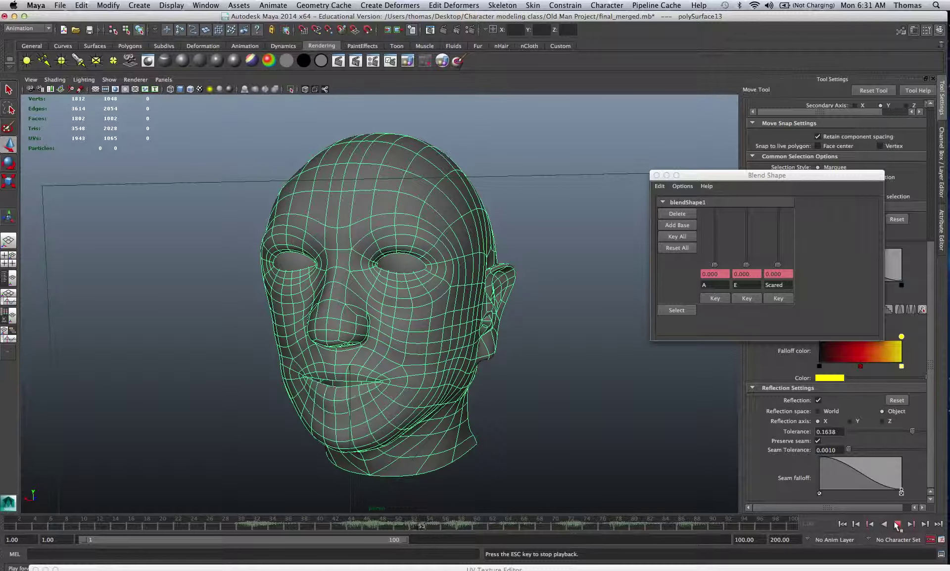
click(896, 524)
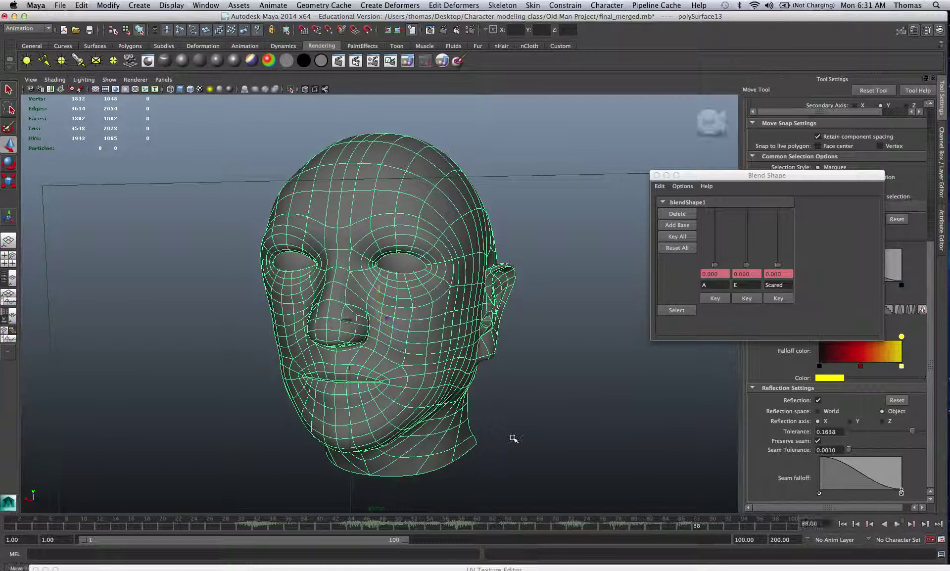
- Deselect the head to see it shaded and replay the lip-sync from the start
click(515, 364)
click(845, 524)
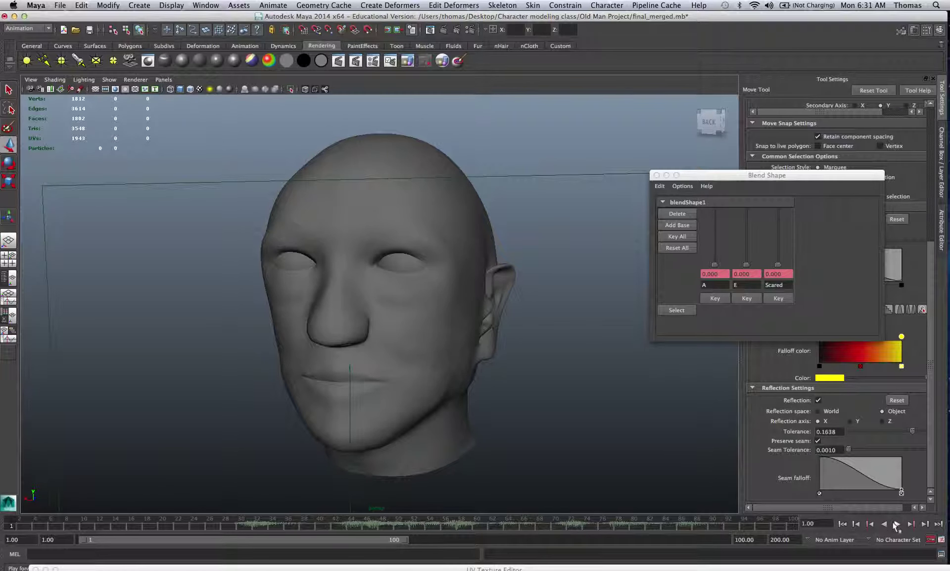
click(897, 523)
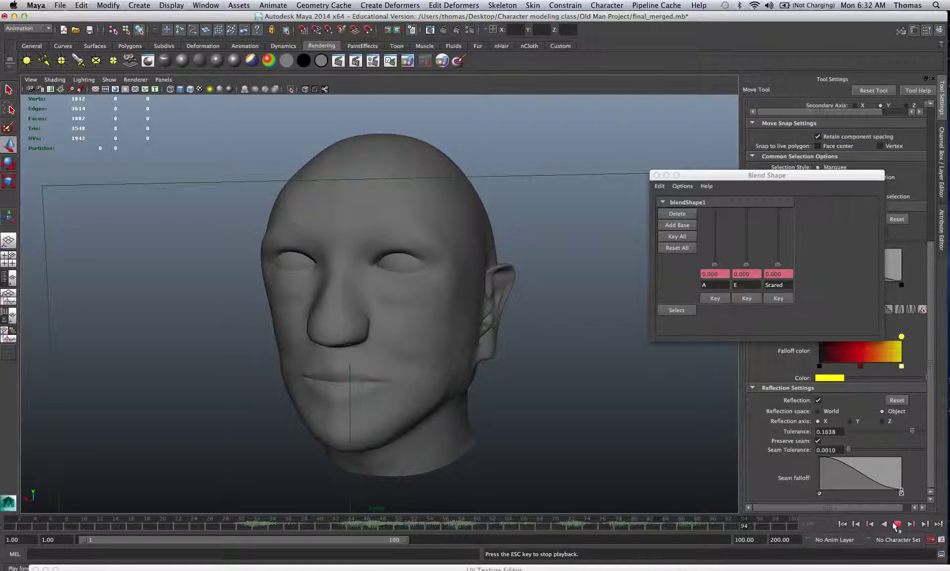
click(897, 524)
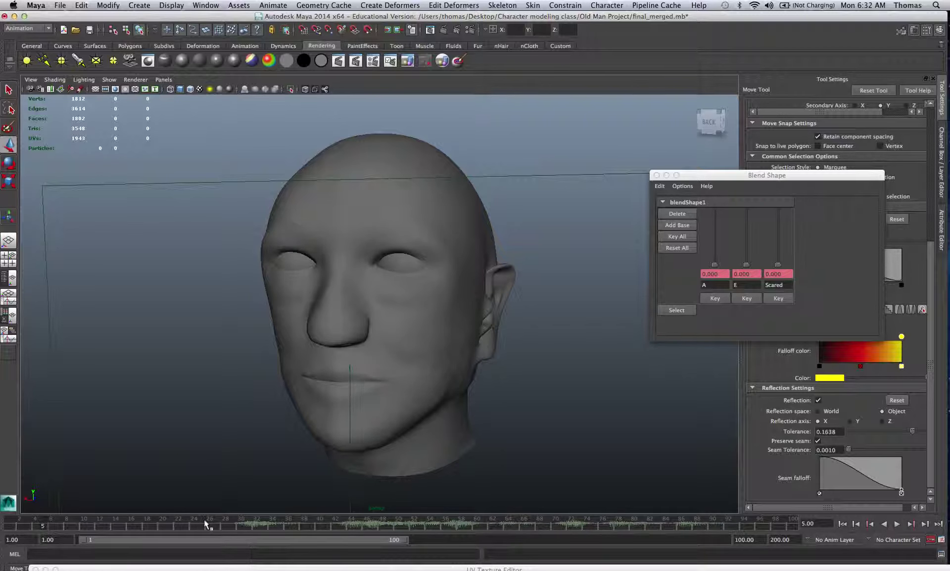
key(alt+v)
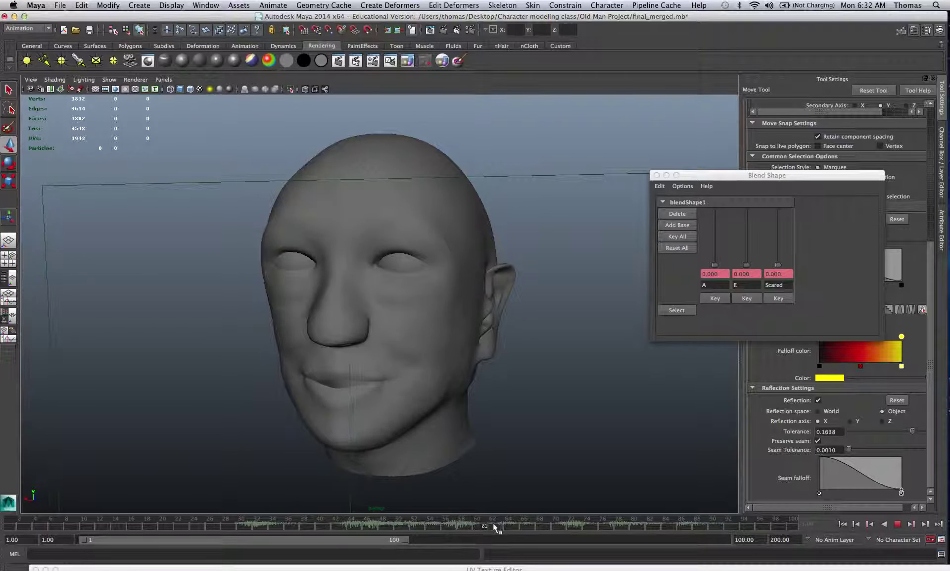
- Stop playback, then scrub between frames 30 and 53 to review the keyed expressions
key(alt+v)
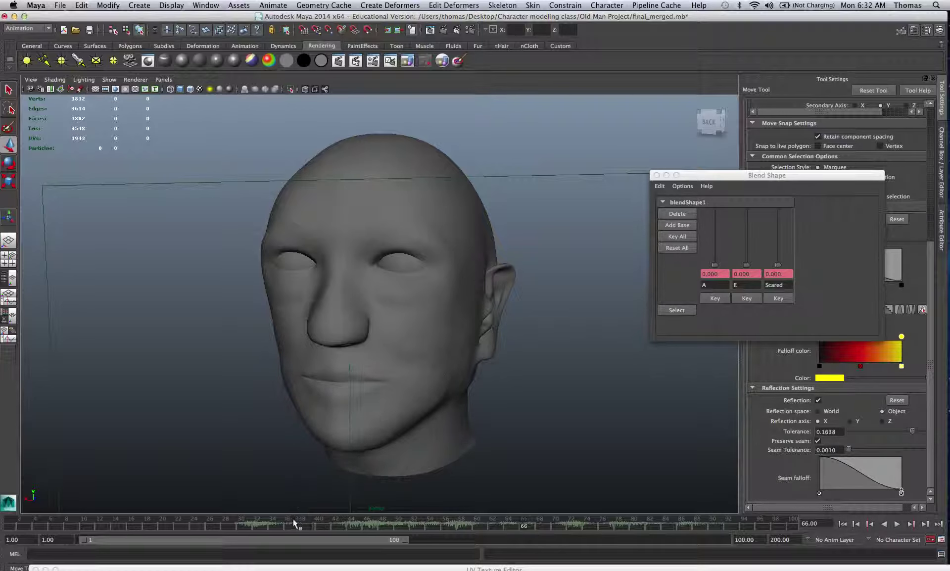
drag(295, 523, 250, 524)
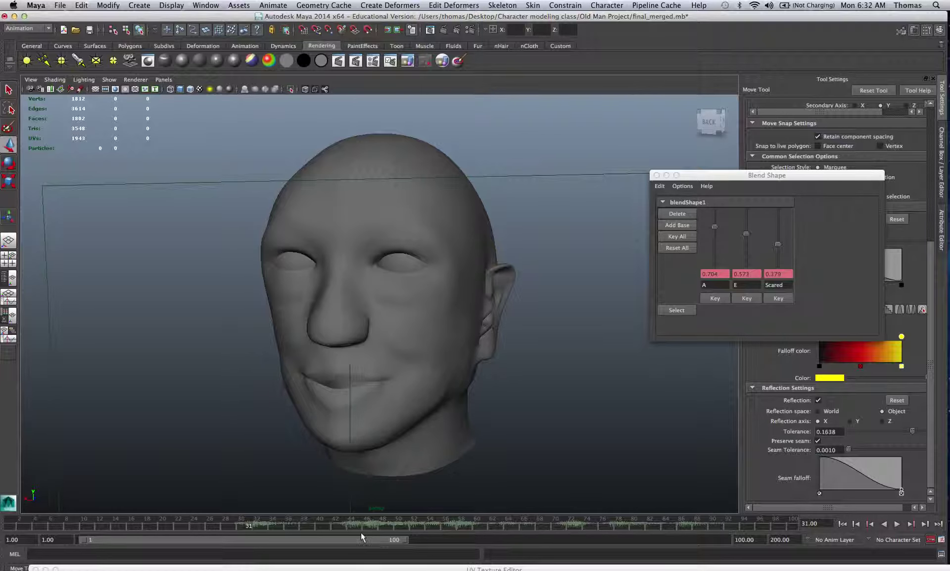
mouse_move(360, 526)
mouse_down()
mouse_move(418, 525)
mouse_move(364, 524)
mouse_move(375, 524)
mouse_up()
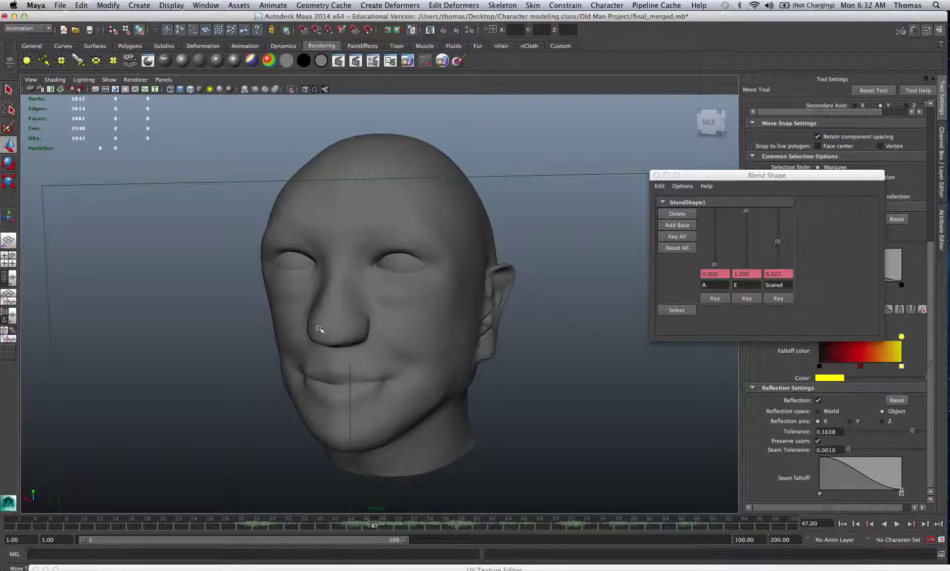
- Pan out across the target heads, then reposition and enlarge the Blend Shape weights window
scroll(317, 328, down, 10)
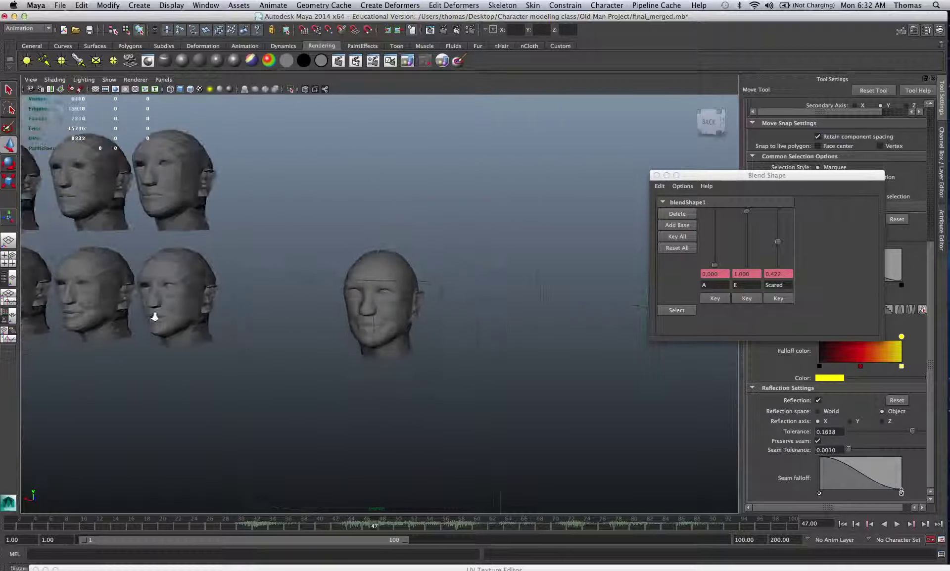
alt+middle_drag(201, 320, 289, 330)
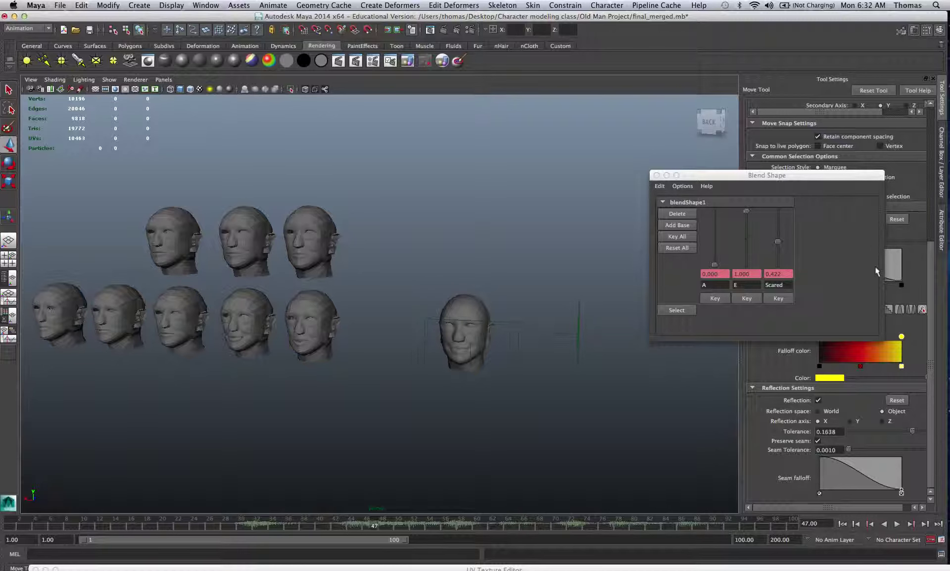
drag(725, 174, 632, 161)
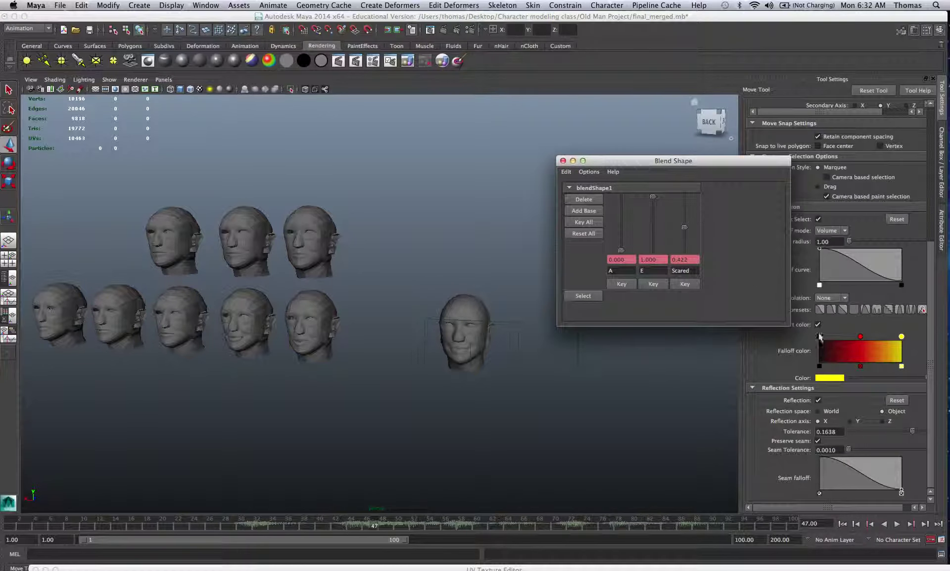
drag(790, 325, 943, 368)
drag(635, 160, 698, 167)
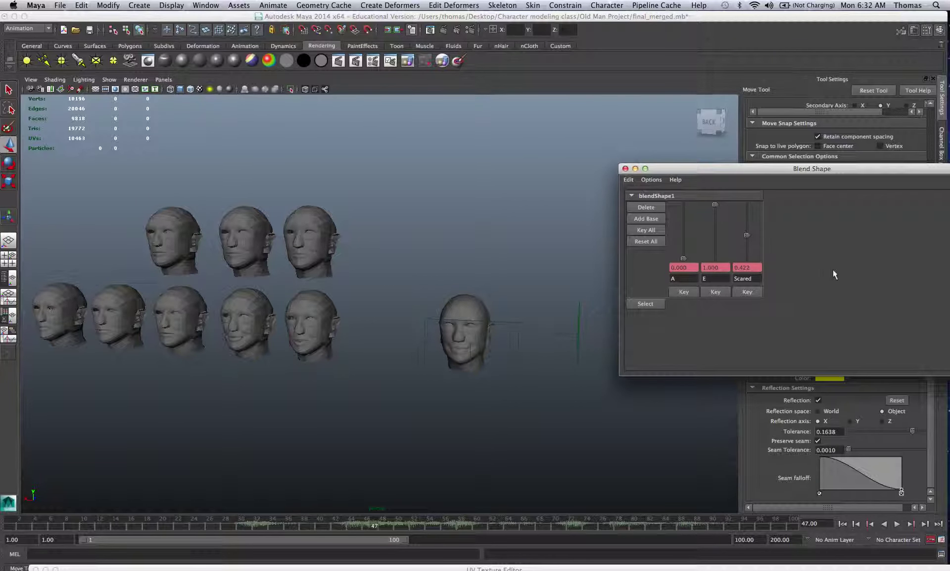
- Zoom back in on the main old-man head showing E 1.000 and Scared 0.422
scroll(352, 327, up, 3)
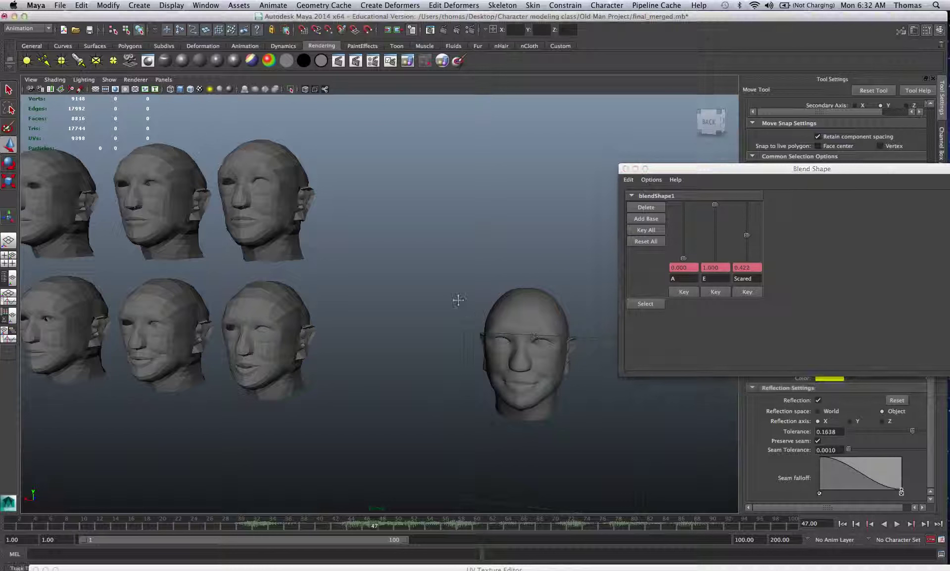
alt+middle_drag(458, 300, 361, 265)
scroll(471, 275, up, 3)
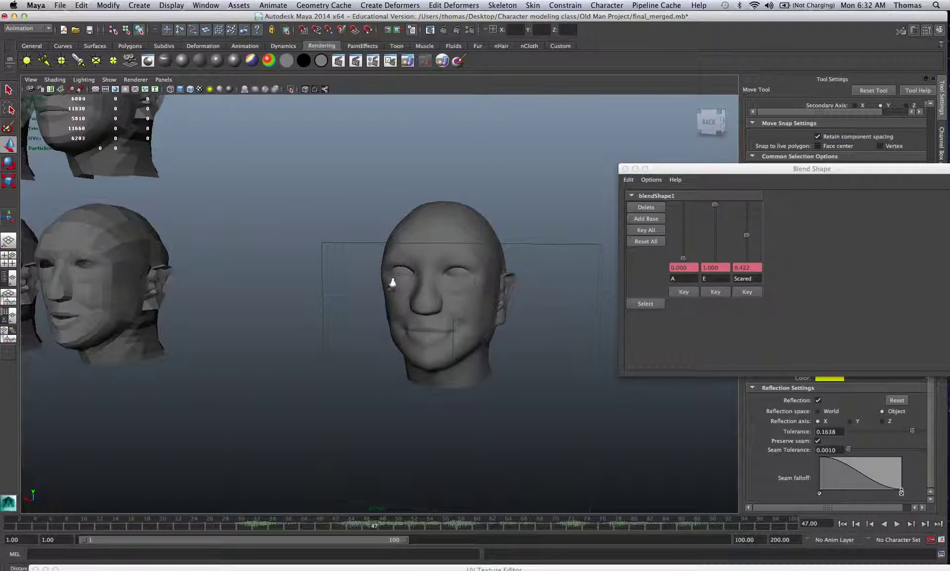
scroll(409, 283, up, 2)
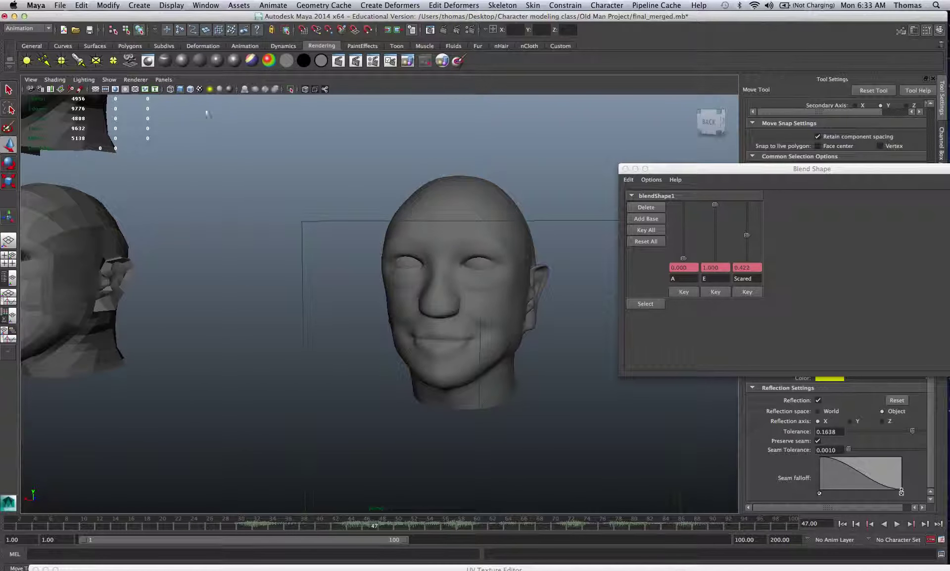